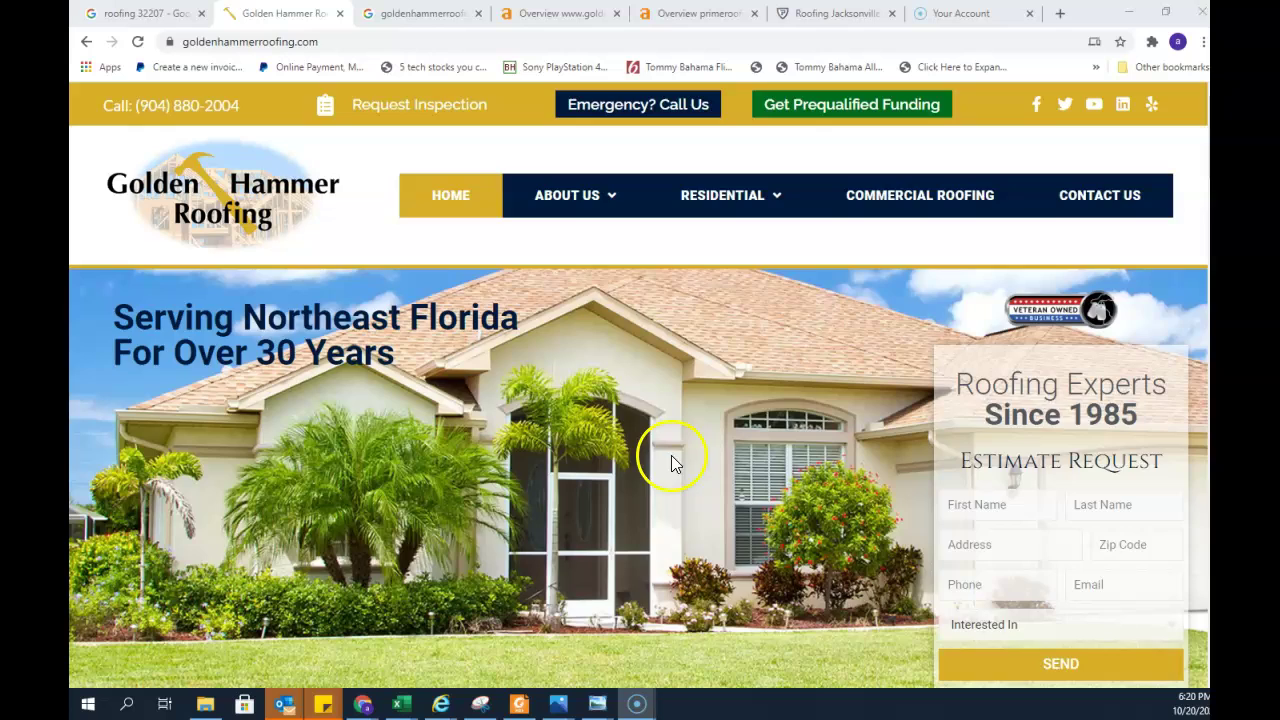
Start saving the house photo as an image, then cancel the save
{"action": "scroll", "coordinate": [545, 410], "scroll_direction": "down", "scroll_amount": 6}
{"action": "scroll", "coordinate": [546, 417], "scroll_direction": "down", "scroll_amount": 6}
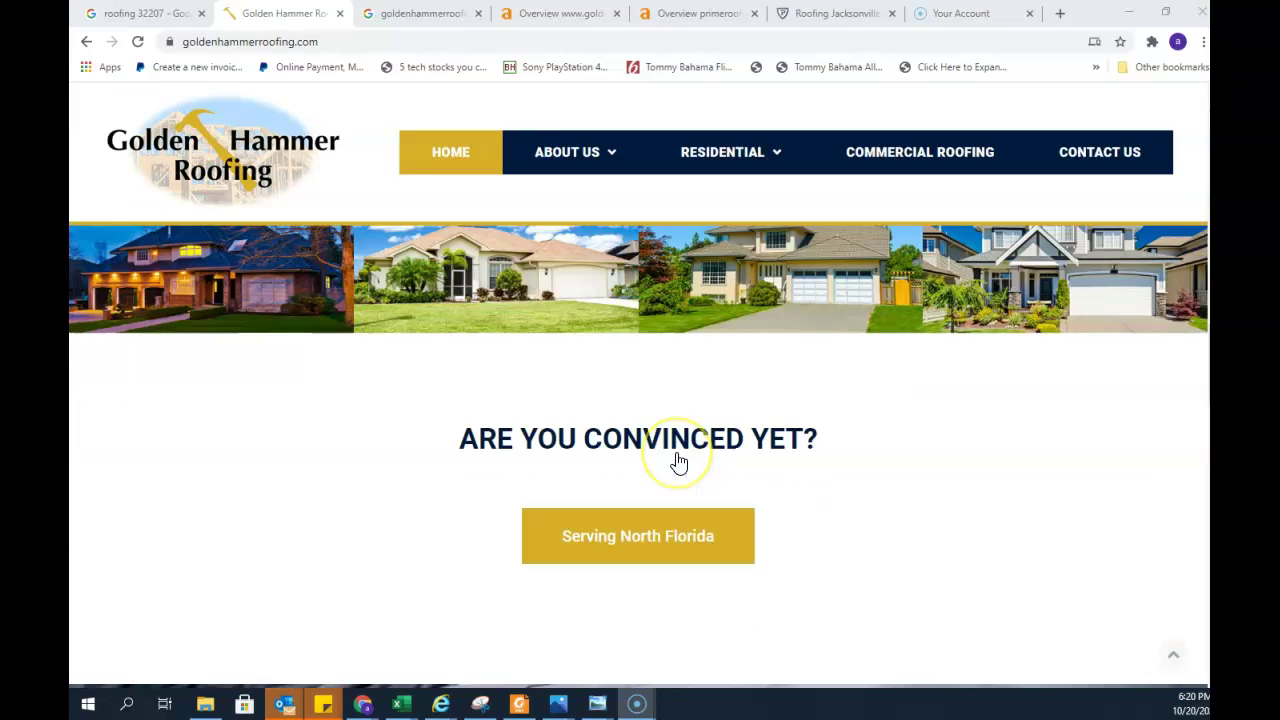
{"action": "scroll", "coordinate": [677, 463], "scroll_direction": "up", "scroll_amount": 2}
{"action": "right_click", "coordinate": [732, 474]}
{"action": "left_click", "coordinate": [764, 505]}
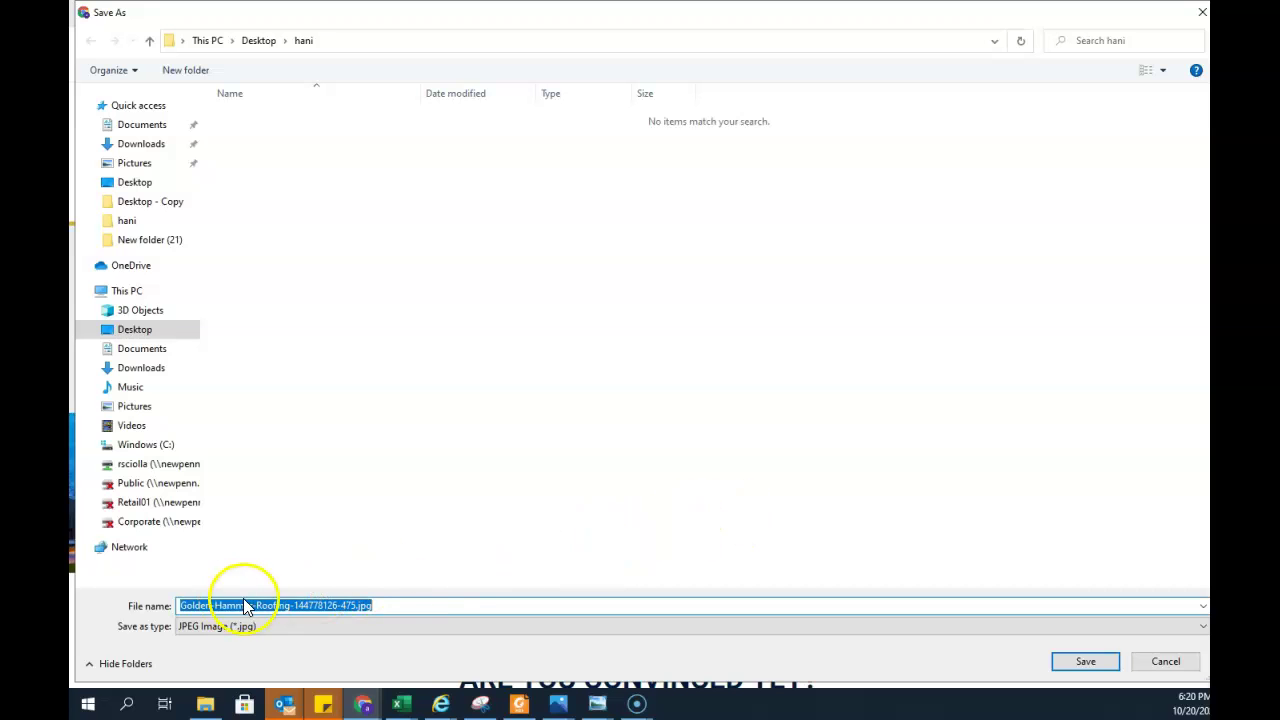
{"action": "left_click", "coordinate": [1162, 664]}
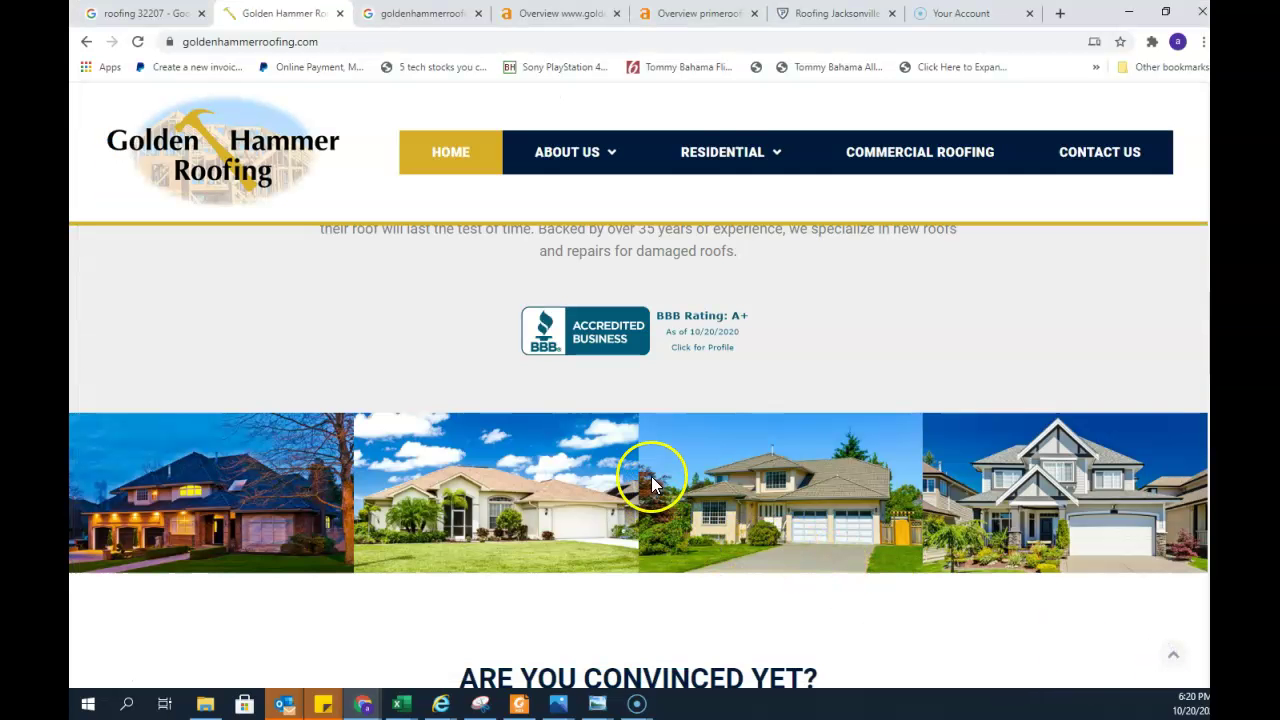
{"action": "scroll", "coordinate": [651, 478], "scroll_direction": "up", "scroll_amount": 5}
{"action": "scroll", "coordinate": [651, 480], "scroll_direction": "down", "scroll_amount": 10}
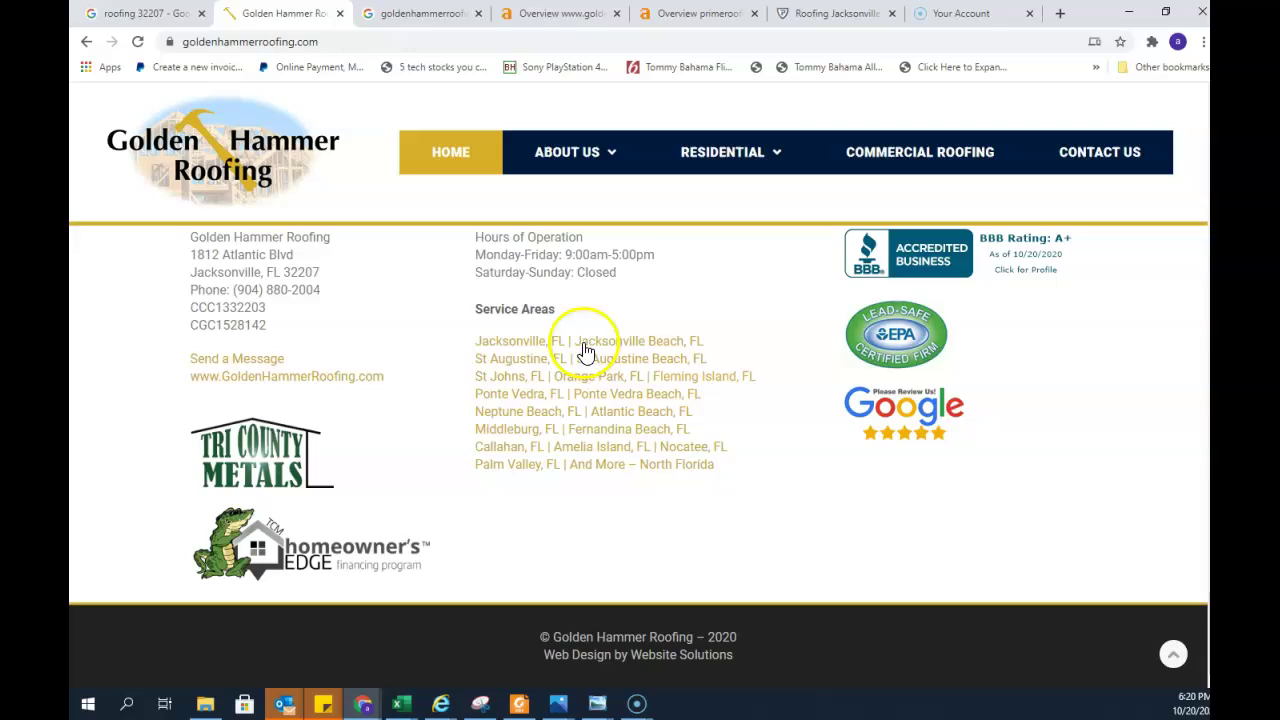
{"action": "scroll", "coordinate": [788, 549], "scroll_direction": "up", "scroll_amount": 15}
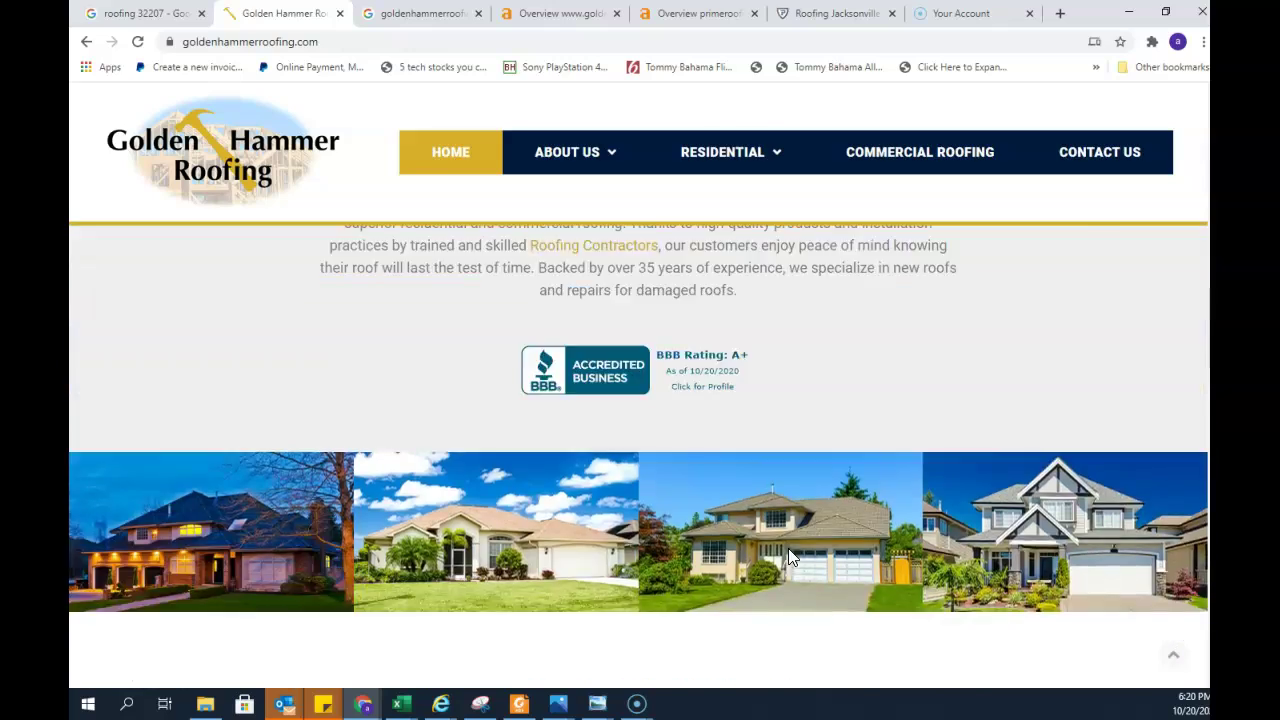
{"action": "scroll", "coordinate": [788, 549], "scroll_direction": "up", "scroll_amount": 8}
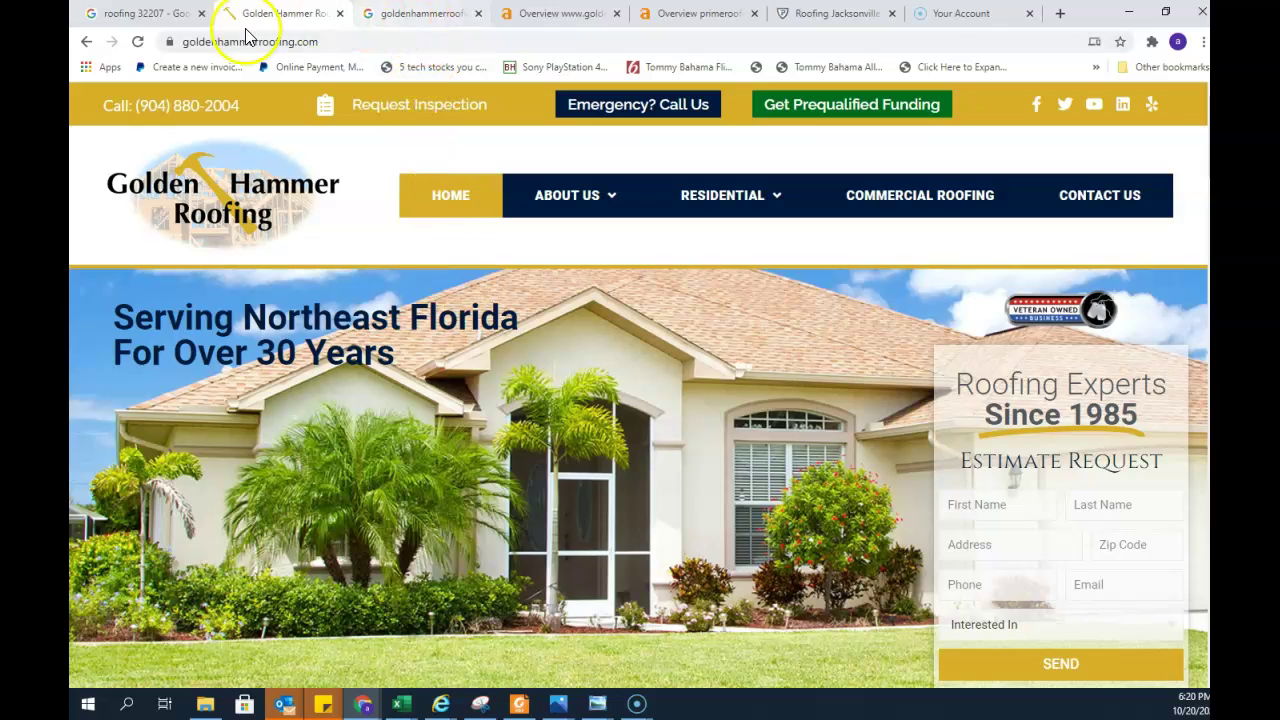
Bring up the roofing 32207 Google results and scroll through the listings
{"action": "left_click", "coordinate": [148, 13]}
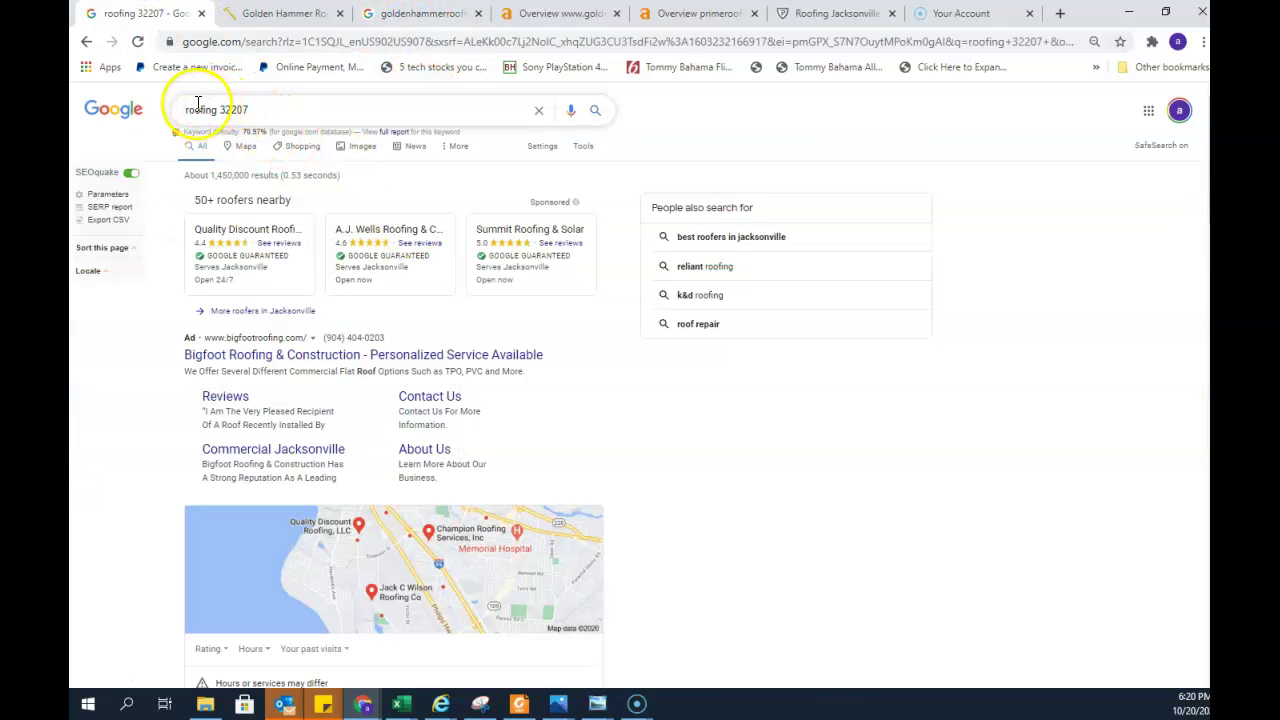
{"action": "scroll", "coordinate": [420, 330], "scroll_direction": "down", "scroll_amount": 8}
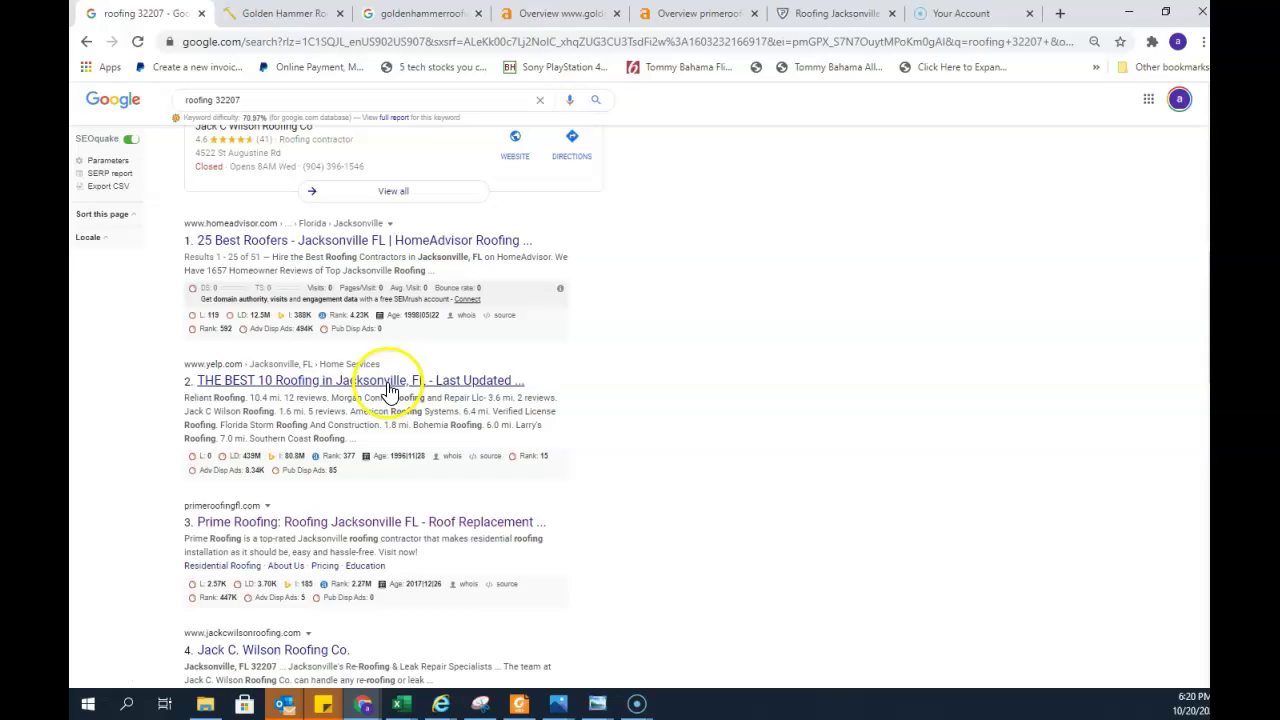
{"action": "scroll", "coordinate": [395, 405], "scroll_direction": "down", "scroll_amount": 15}
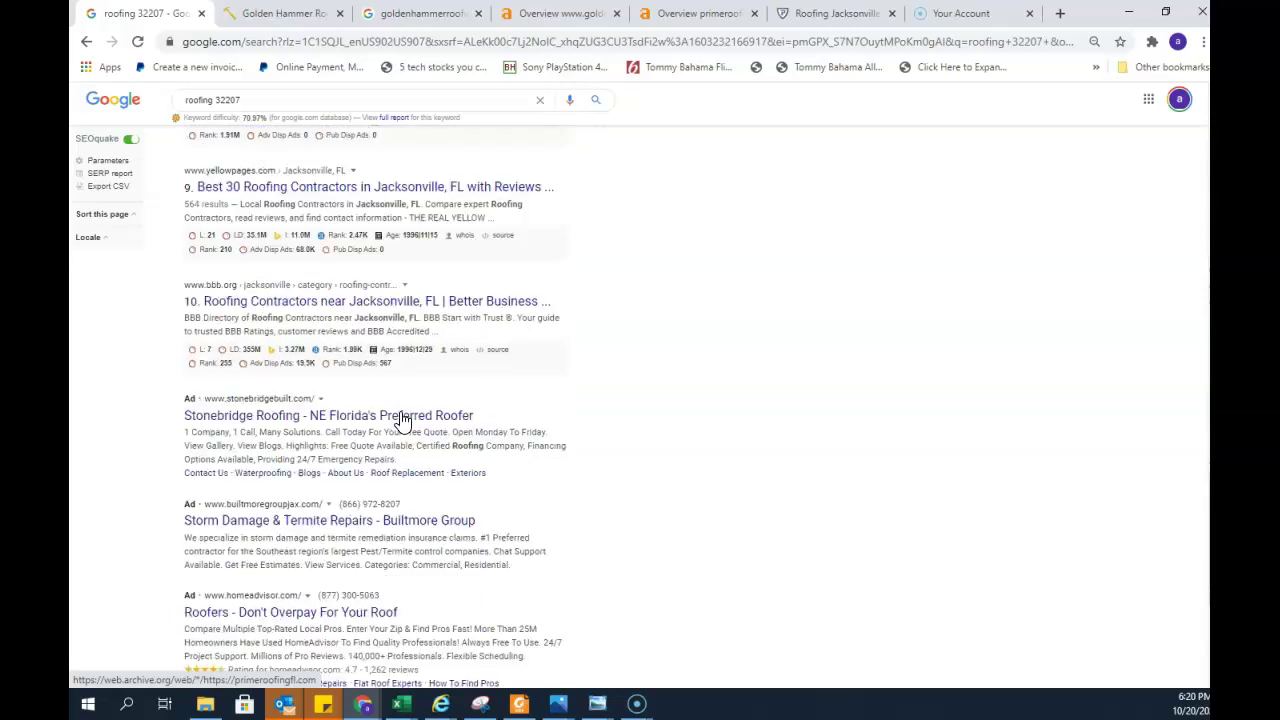
{"action": "scroll", "coordinate": [400, 420], "scroll_direction": "down", "scroll_amount": 5}
{"action": "scroll", "coordinate": [401, 422], "scroll_direction": "up", "scroll_amount": 11}
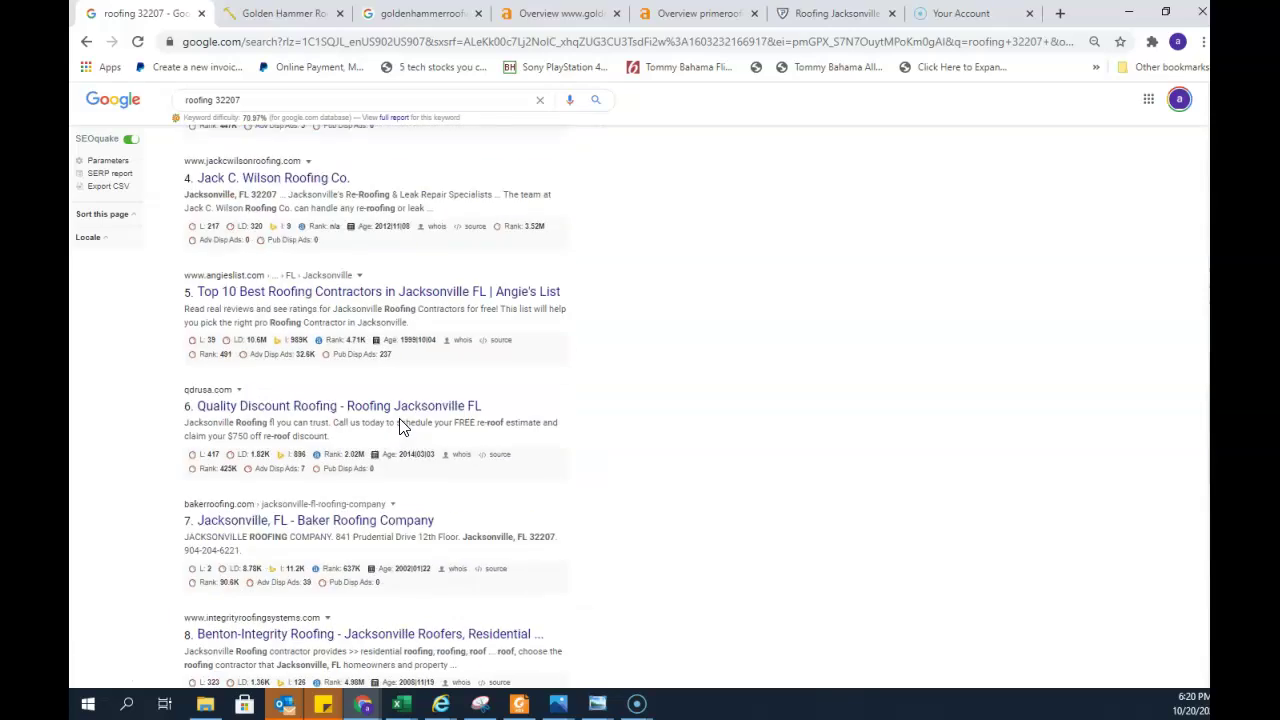
{"action": "scroll", "coordinate": [400, 427], "scroll_direction": "up", "scroll_amount": 4}
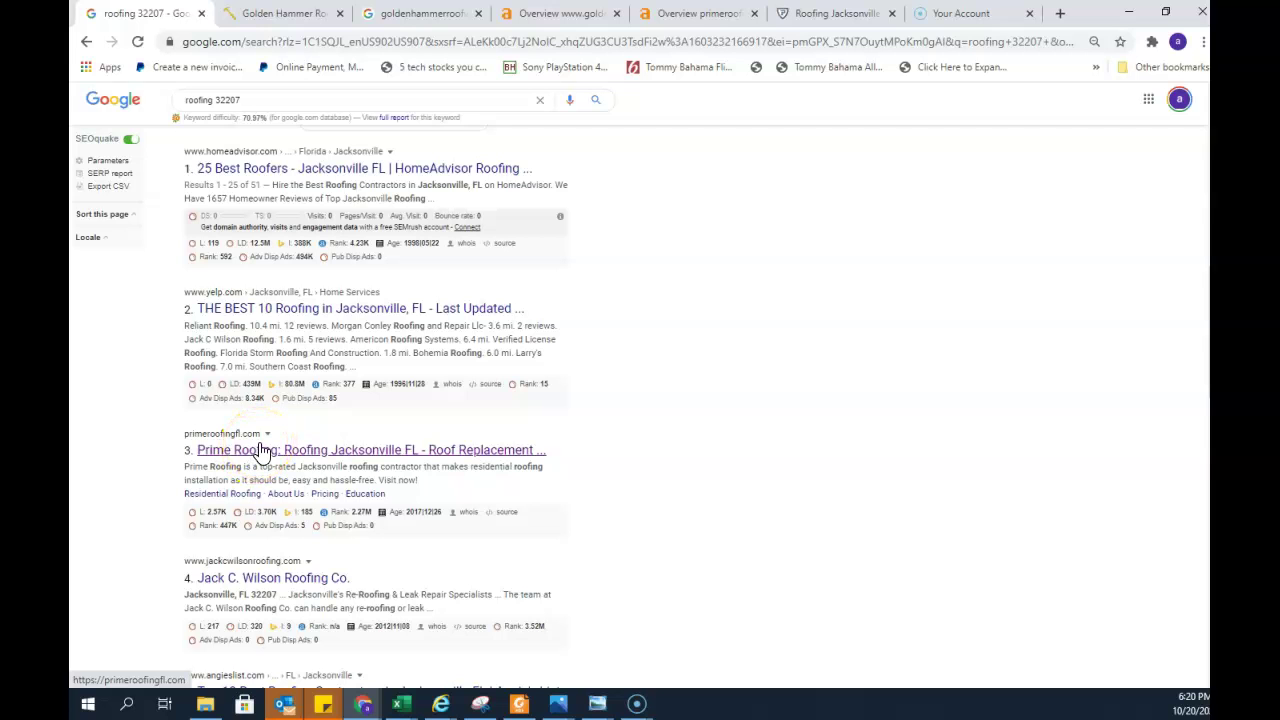
Look through the Prime Roofing homepage at primeroofingfl.com and return to its top
{"action": "left_click", "coordinate": [798, 14]}
{"action": "scroll", "coordinate": [757, 194], "scroll_direction": "down", "scroll_amount": 10}
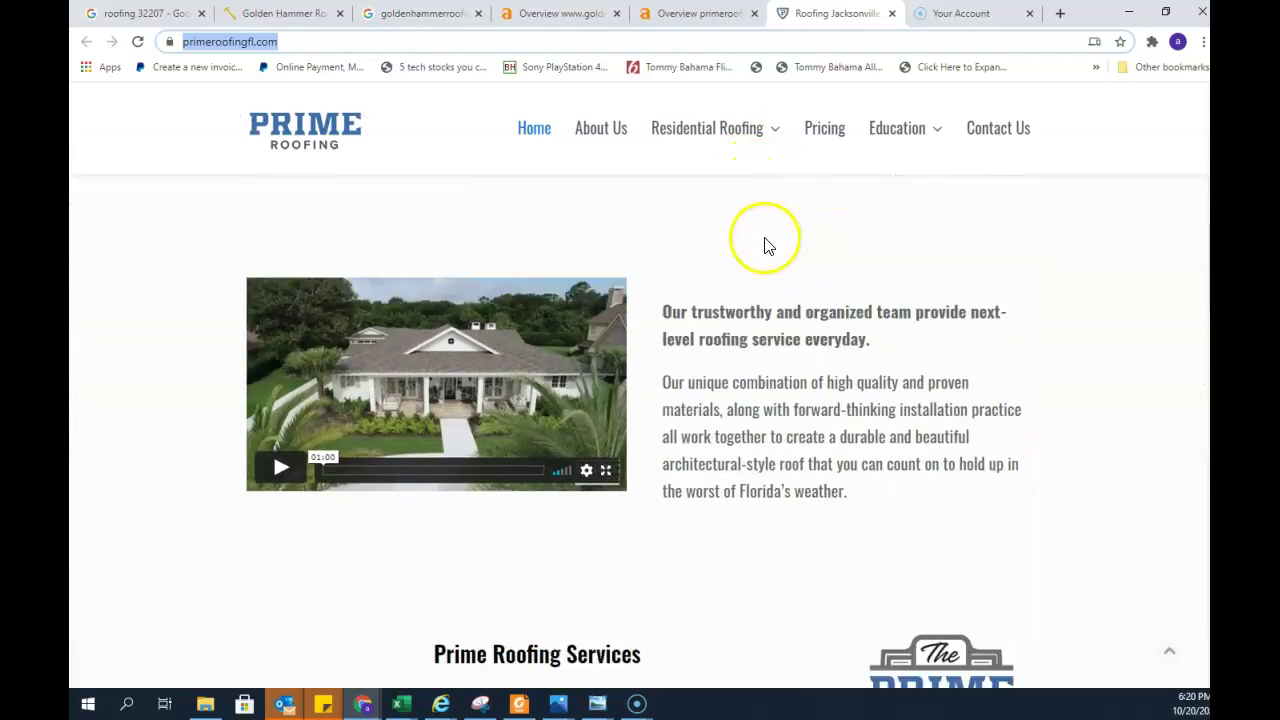
{"action": "scroll", "coordinate": [768, 245], "scroll_direction": "down", "scroll_amount": 15}
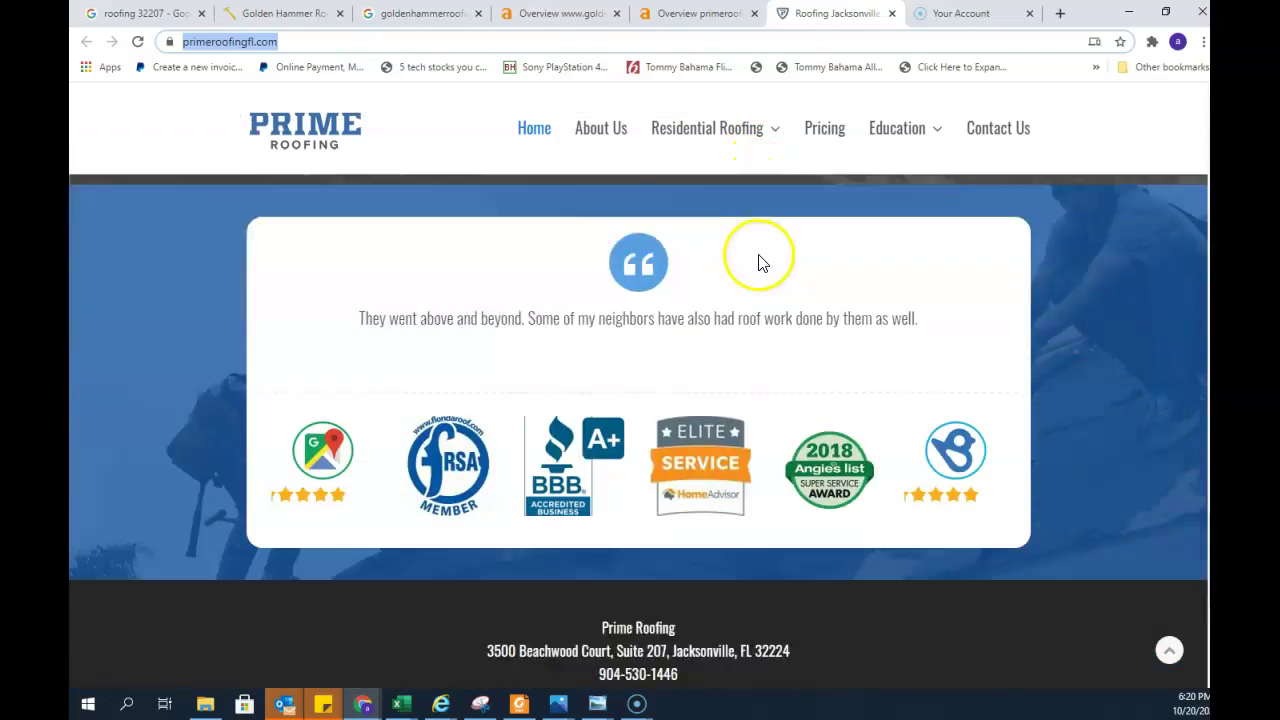
{"action": "scroll", "coordinate": [758, 262], "scroll_direction": "down", "scroll_amount": 5}
{"action": "scroll", "coordinate": [800, 320], "scroll_direction": "up", "scroll_amount": 10}
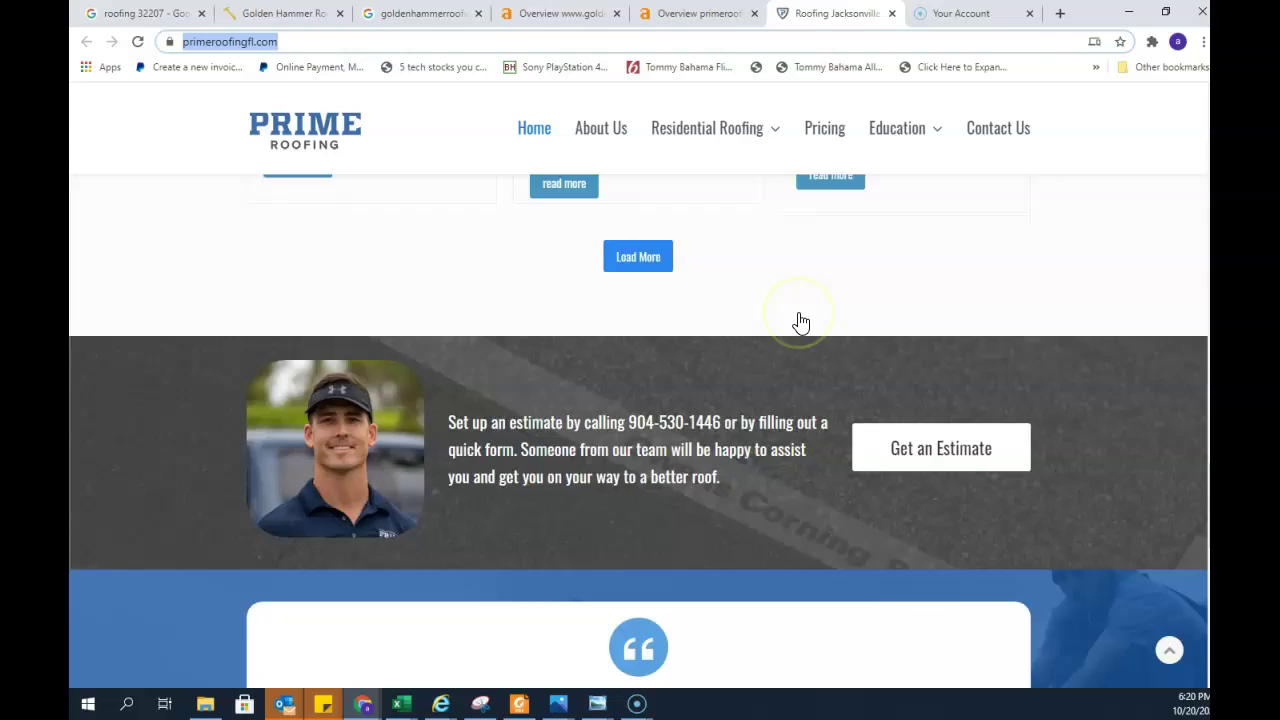
{"action": "scroll", "coordinate": [800, 321], "scroll_direction": "up", "scroll_amount": 15}
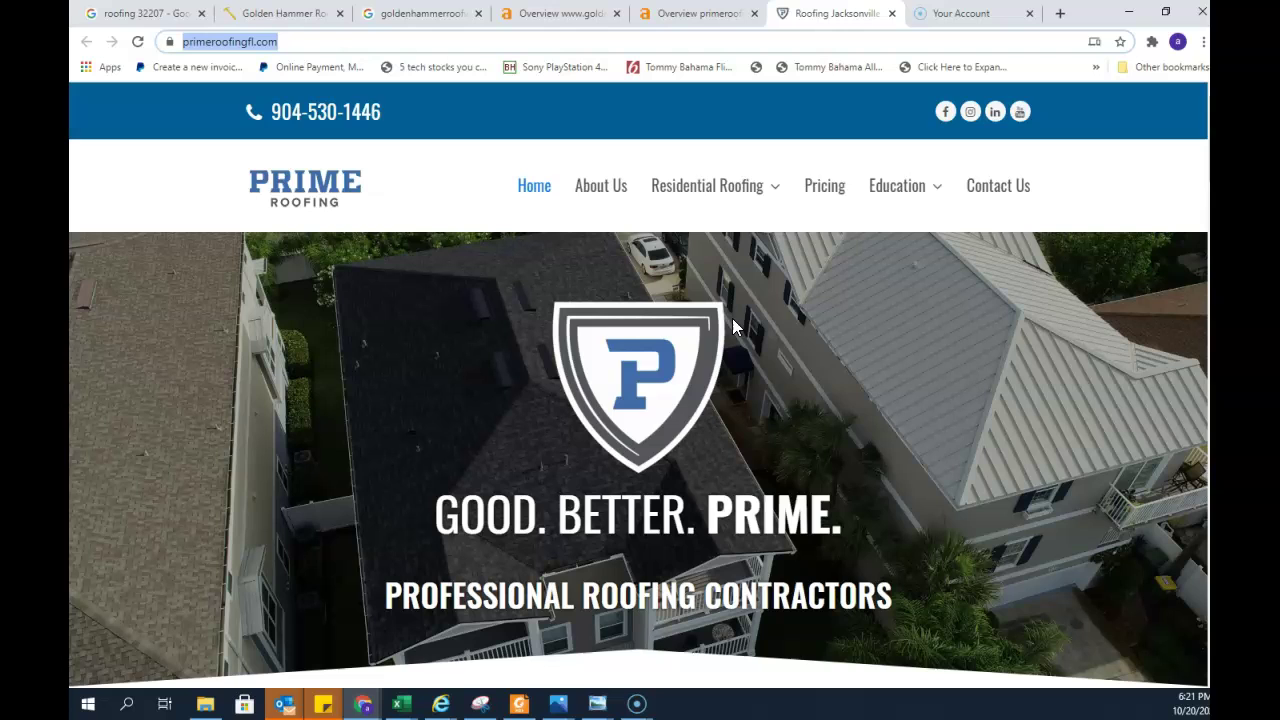
On Golden Hammer Roofing's Ahrefs overview, highlight the 2.04K historical backlinks figure
{"action": "left_click", "coordinate": [553, 15]}
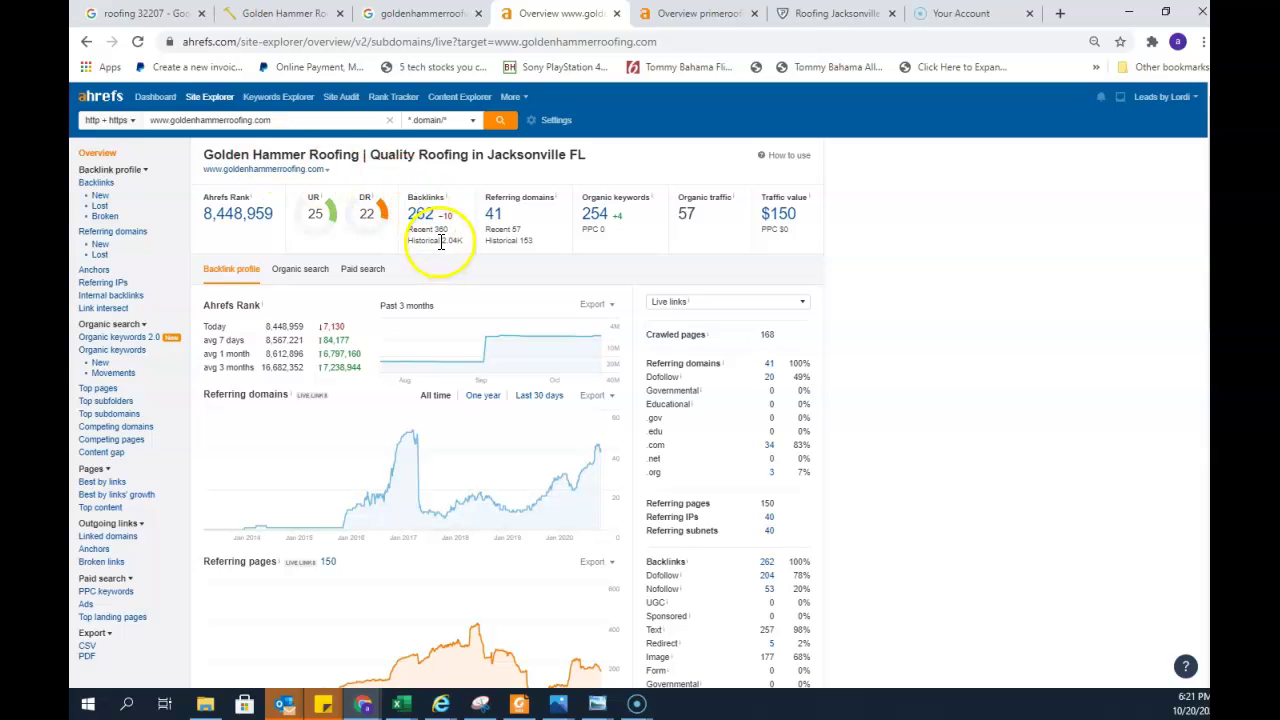
{"action": "left_click_drag", "start_coordinate": [437, 241], "coordinate": [476, 250]}
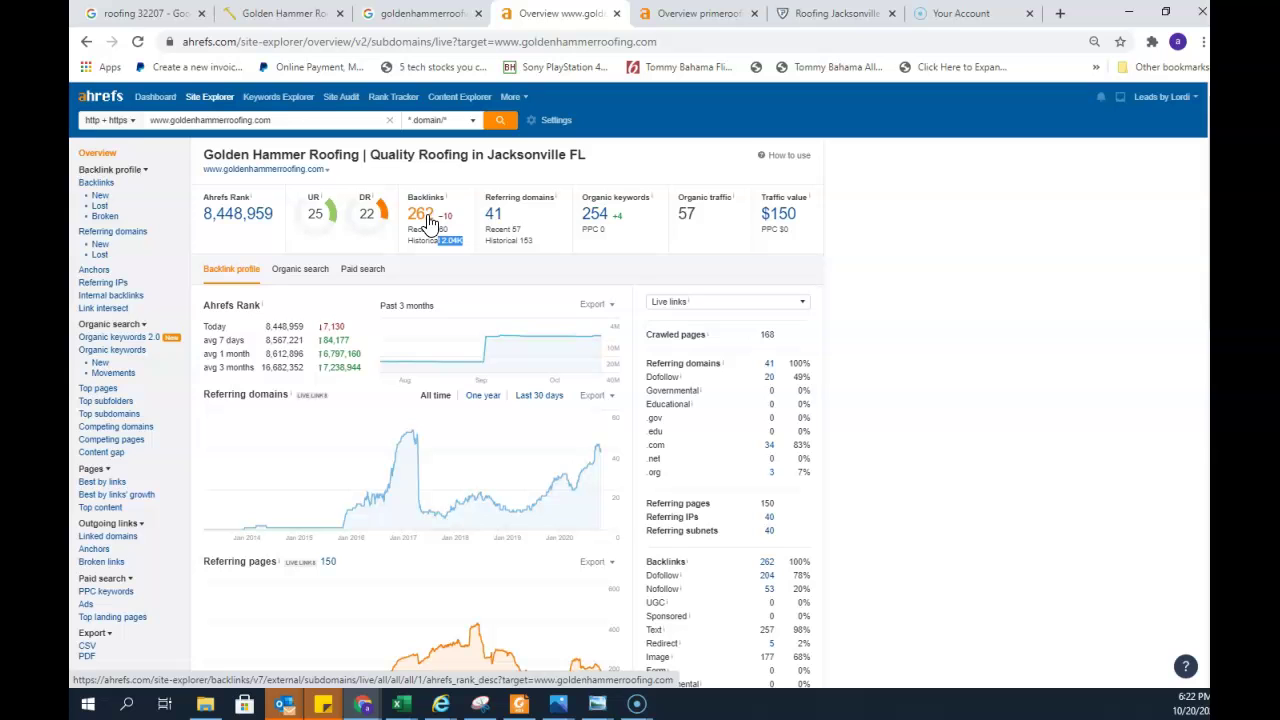
Select the primeroofingfl.com address, then bring up Prime Roofing's Ahrefs overview
{"action": "left_click", "coordinate": [800, 13]}
{"action": "left_click", "coordinate": [182, 42]}
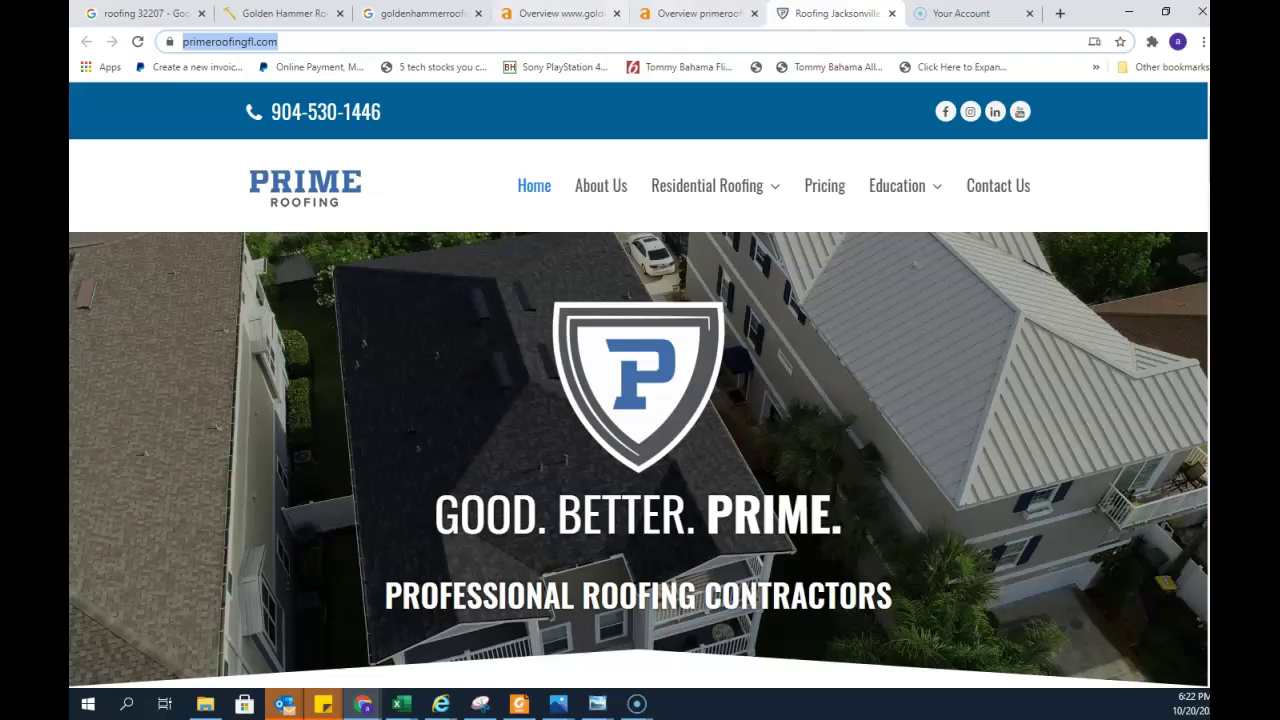
{"action": "left_click", "coordinate": [690, 13]}
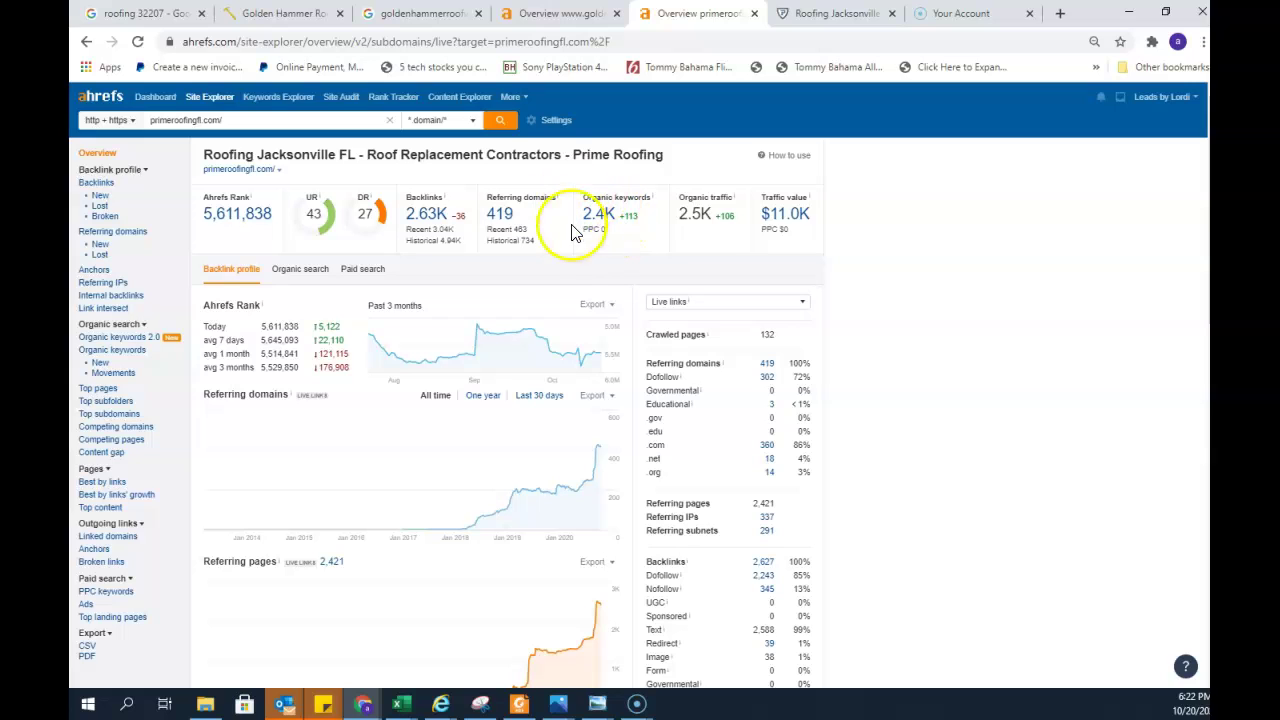
{"action": "left_click", "coordinate": [565, 13]}
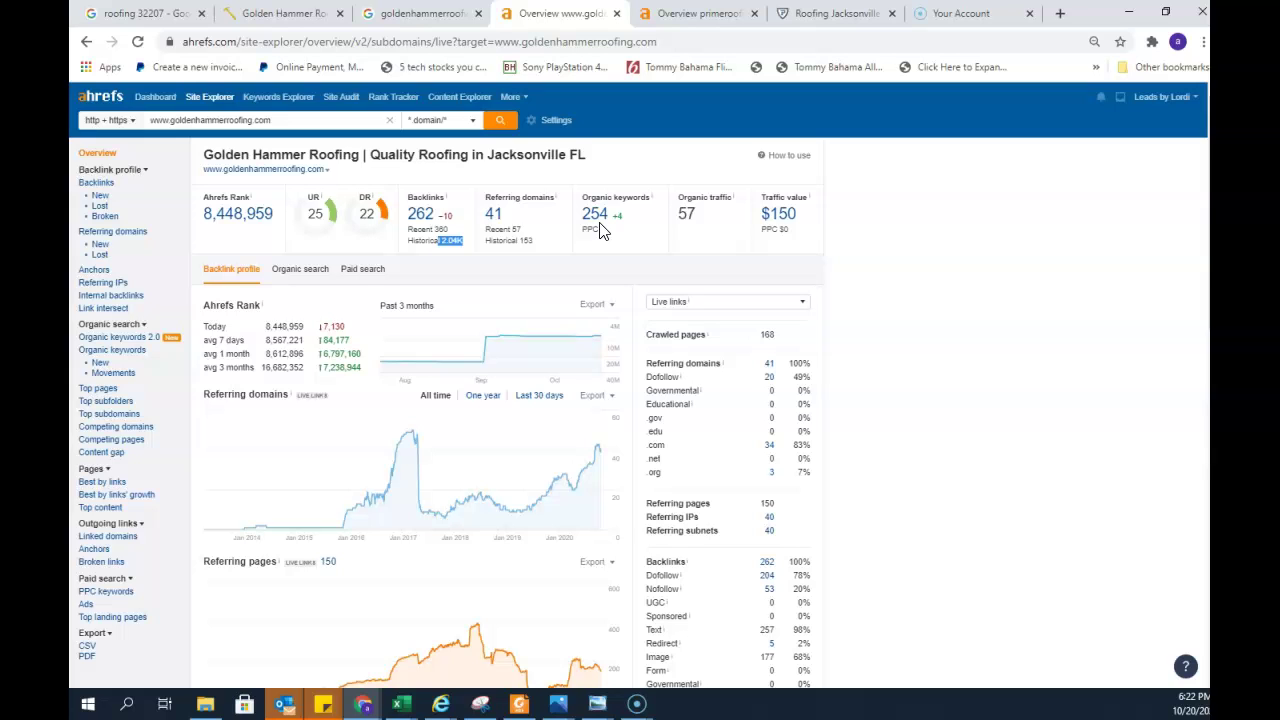
{"action": "key", "text": "ctrl+Tab"}
{"action": "key", "text": "ctrl+shift+Tab"}
{"action": "double_click", "coordinate": [688, 213]}
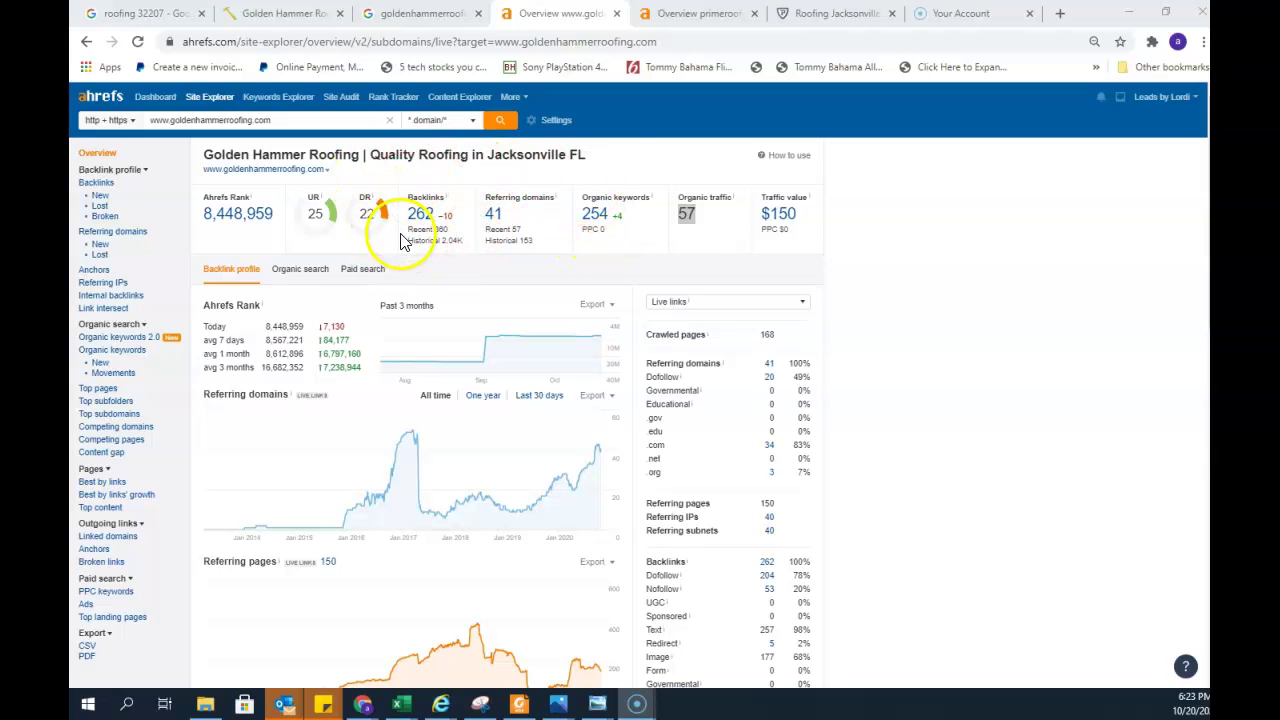
{"action": "left_click", "coordinate": [690, 215]}
{"action": "left_click", "coordinate": [684, 13]}
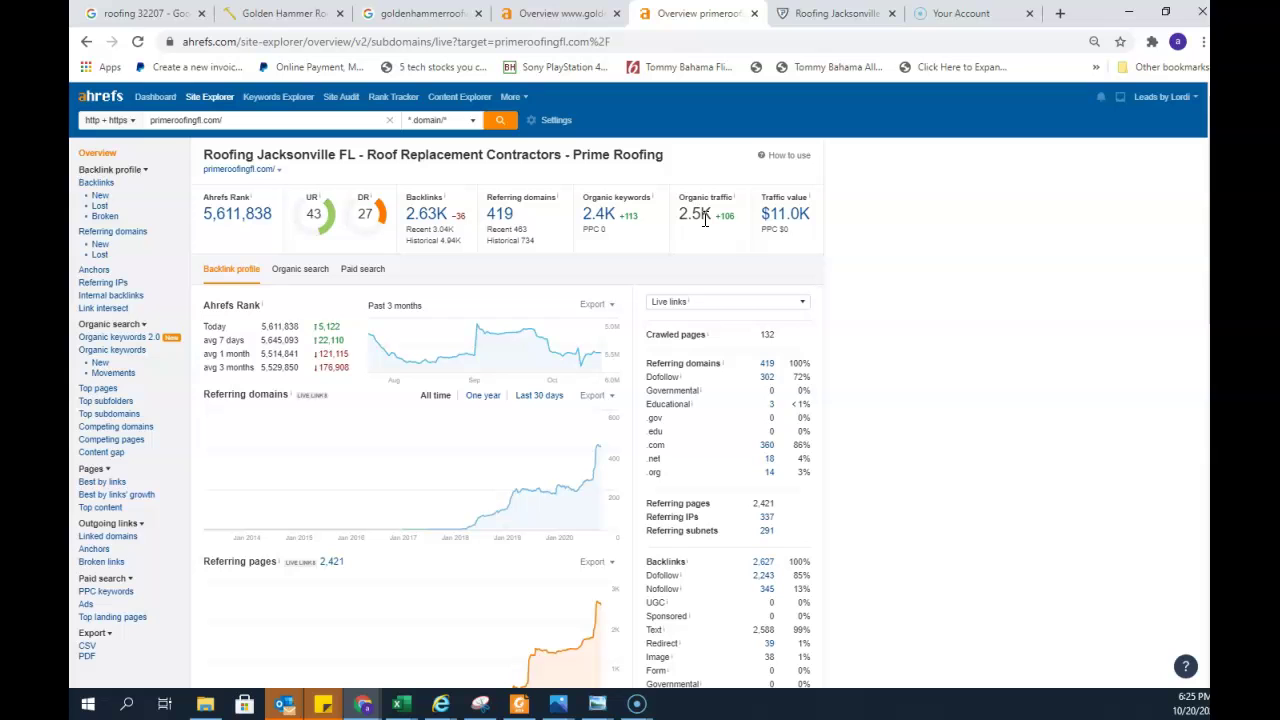
Return to the goldenhammerroofing.com homepage tab
{"action": "left_click", "coordinate": [285, 13]}
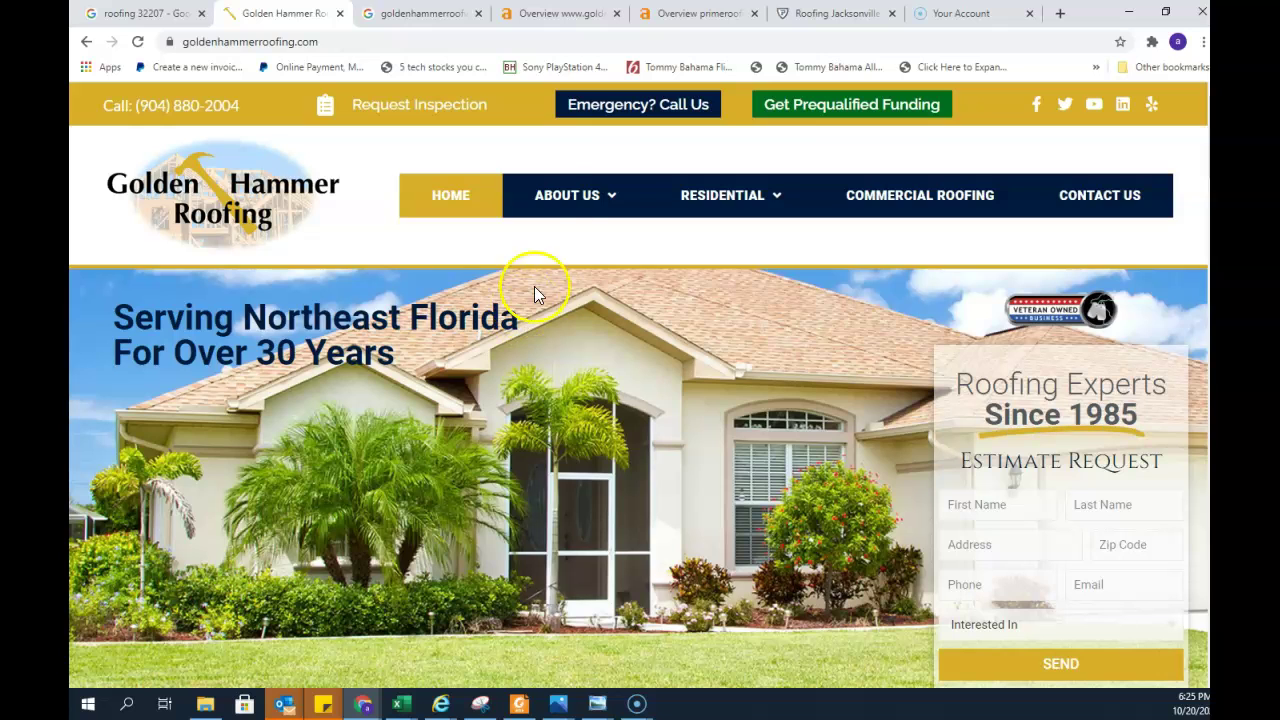
Go back through the goldenhammerroofing results to the roofing 32207 map pack listings
{"action": "left_click", "coordinate": [455, 22]}
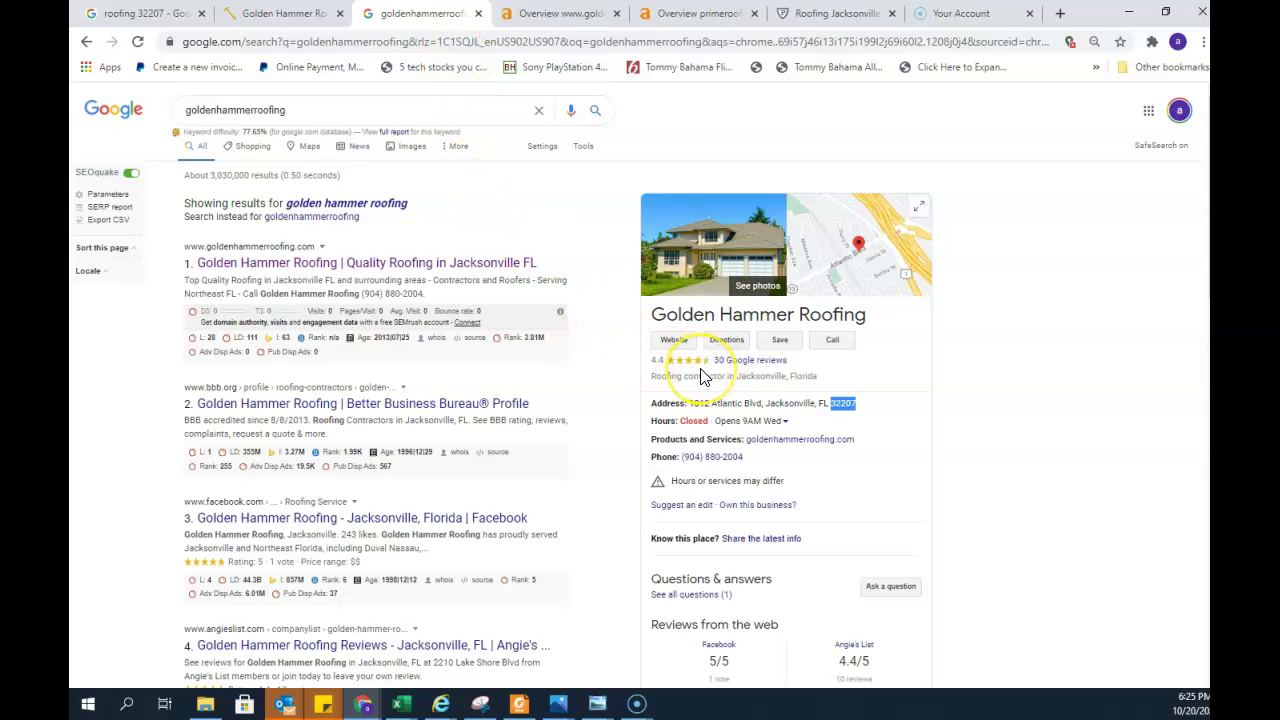
{"action": "left_click", "coordinate": [118, 13]}
{"action": "scroll", "coordinate": [330, 412], "scroll_direction": "up", "scroll_amount": 5}
{"action": "scroll", "coordinate": [330, 412], "scroll_direction": "up", "scroll_amount": 3}
{"action": "scroll", "coordinate": [260, 290], "scroll_direction": "down", "scroll_amount": 4}
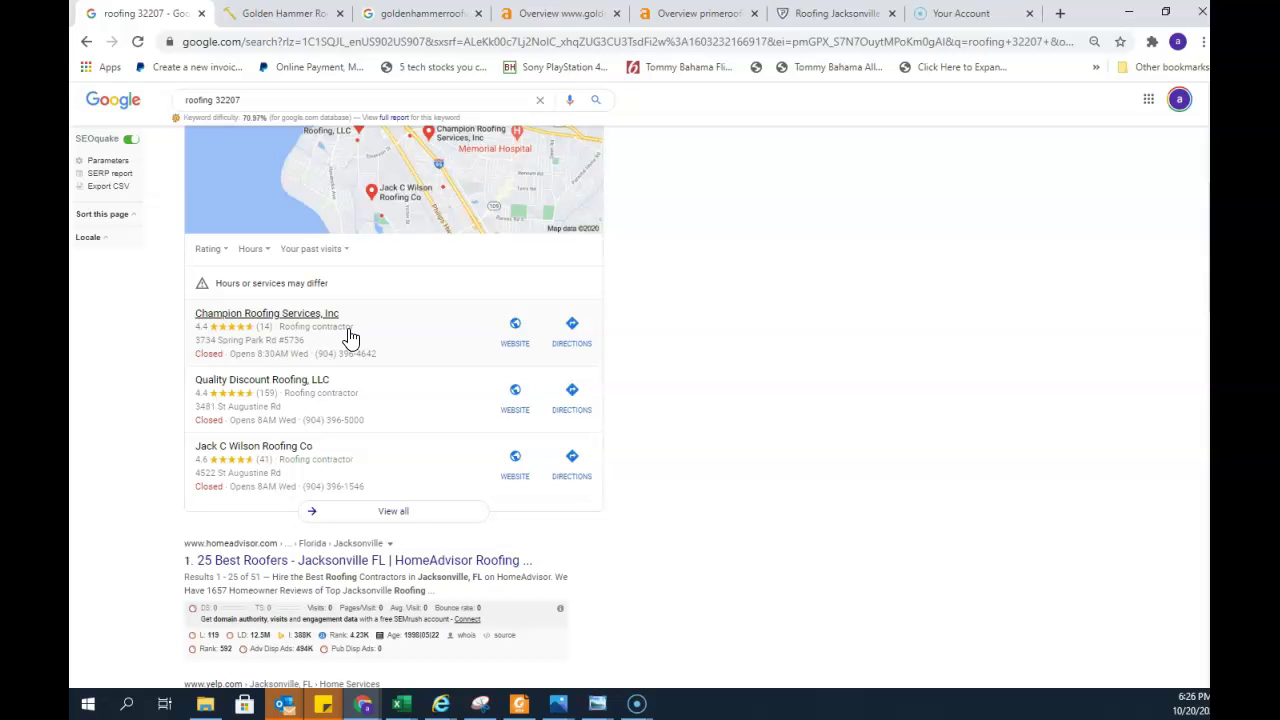
Search Google in a new tab for 'philadelphia seo consultant'
{"action": "left_click", "coordinate": [1060, 13]}
{"action": "type", "text": "phila"}
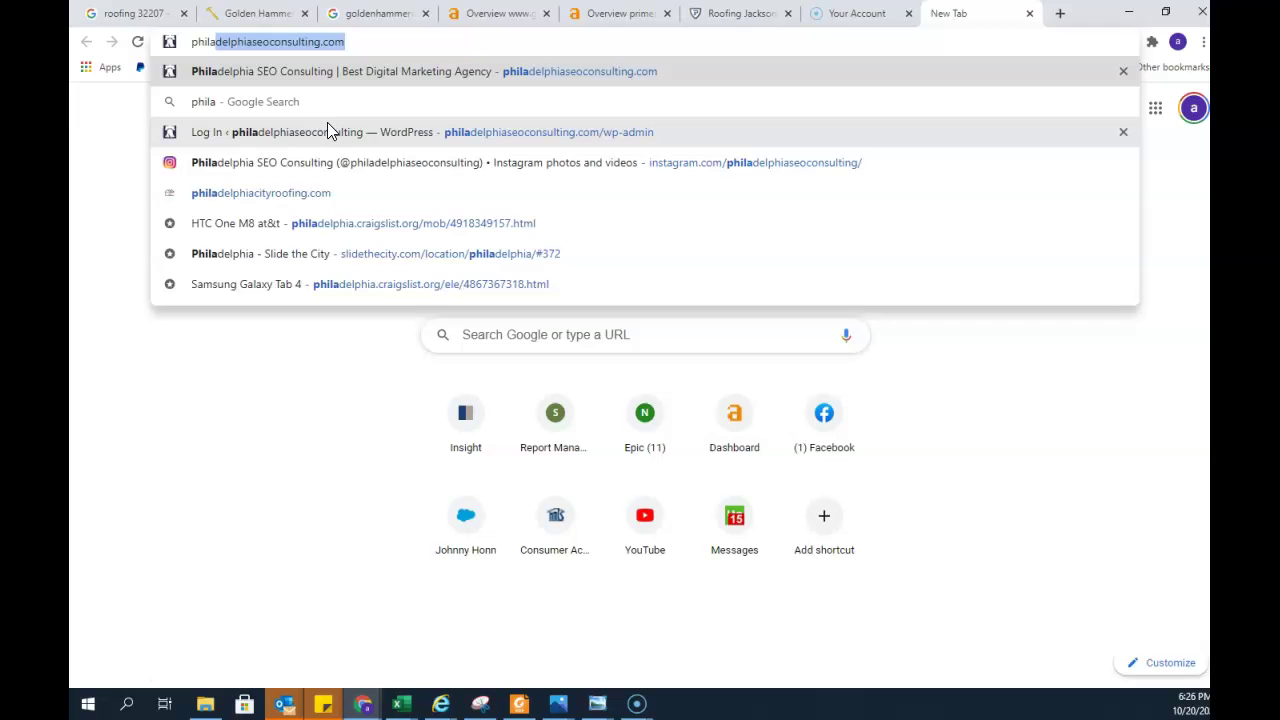
{"action": "type", "text": "delphia seo "}
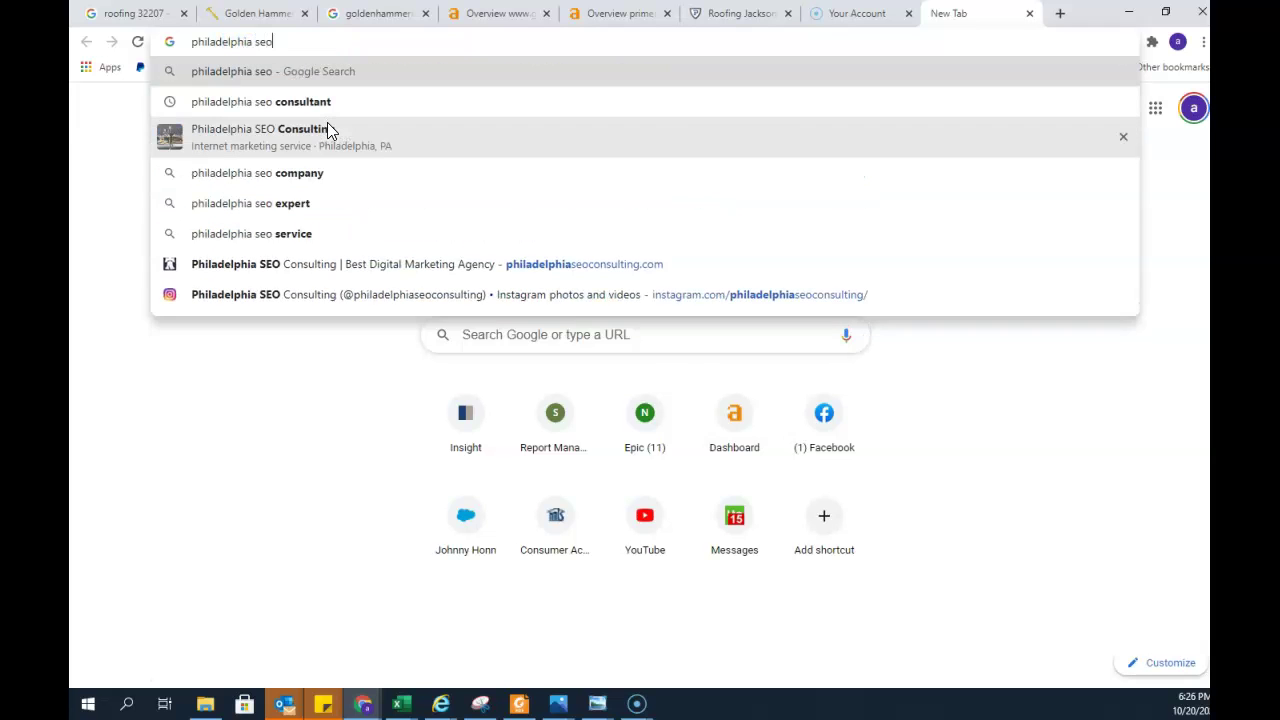
{"action": "type", "text": "c"}
{"action": "left_click", "coordinate": [333, 104]}
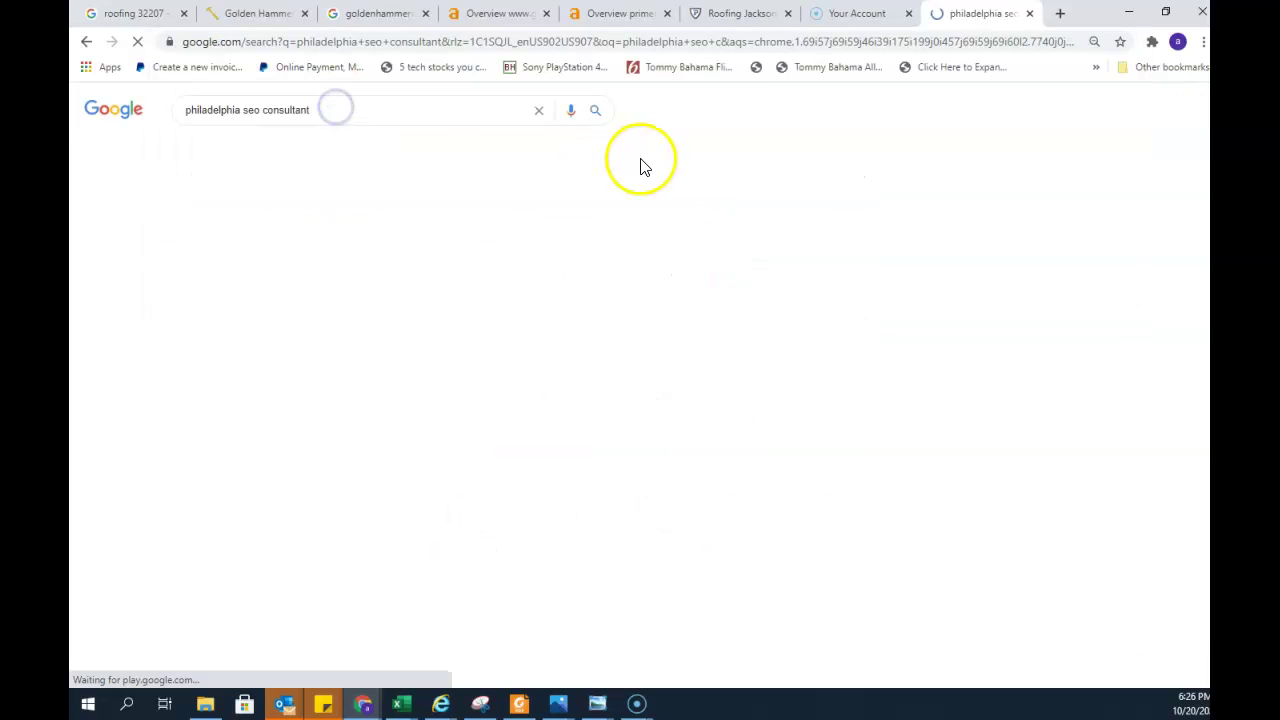
{"action": "scroll", "coordinate": [457, 229], "scroll_direction": "down", "scroll_amount": 9}
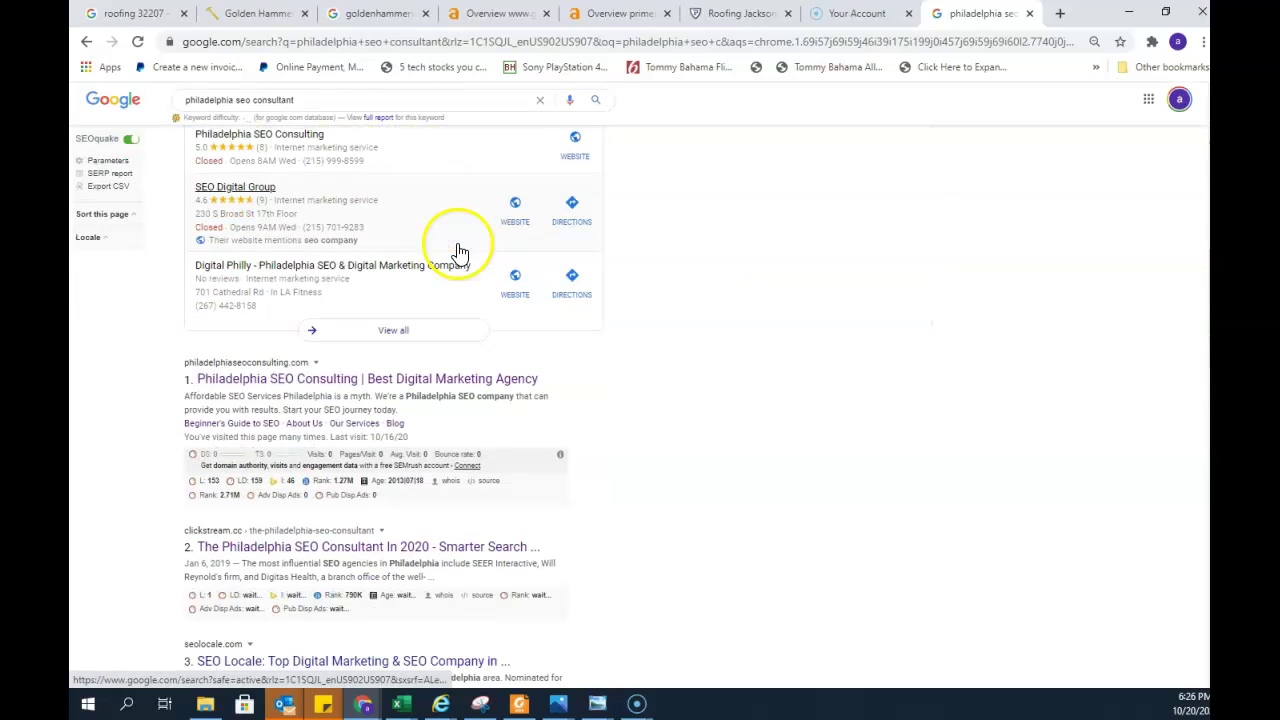
Open the top Philadelphia SEO Consulting result and scroll through its homepage
{"action": "left_click", "coordinate": [337, 380]}
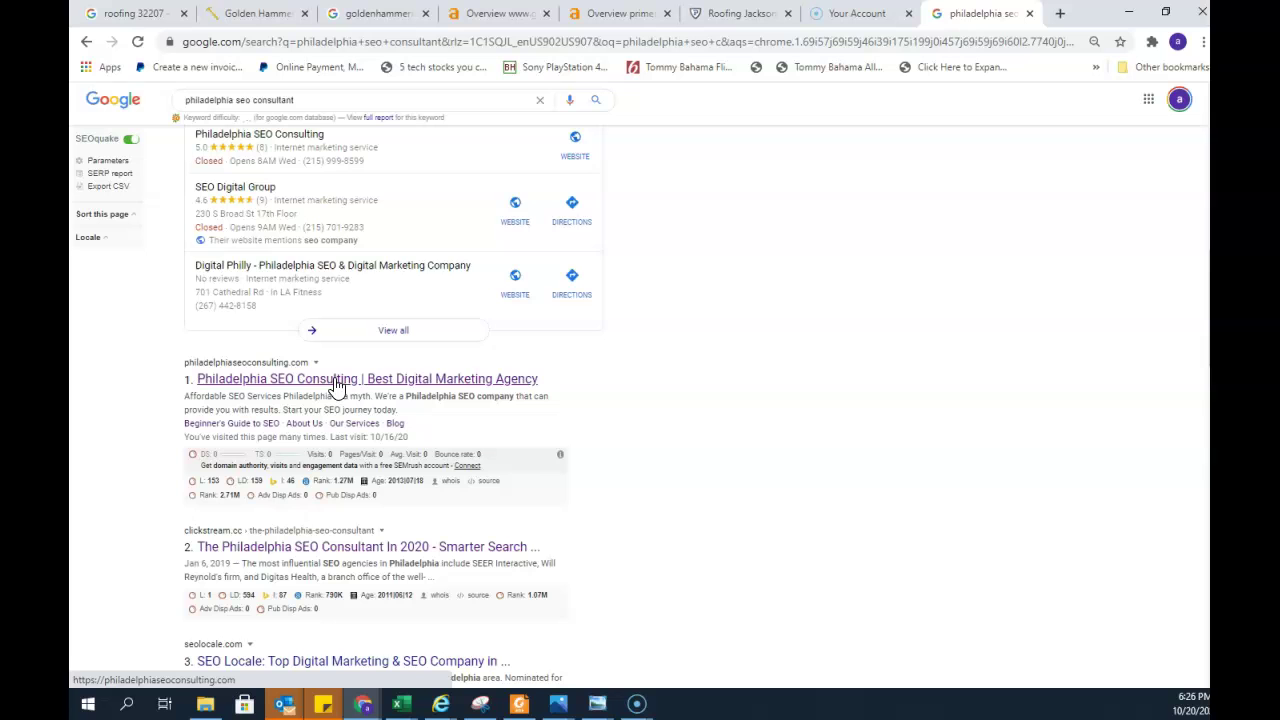
{"action": "scroll", "coordinate": [335, 386], "scroll_direction": "up", "scroll_amount": 2}
{"action": "left_click", "coordinate": [355, 298]}
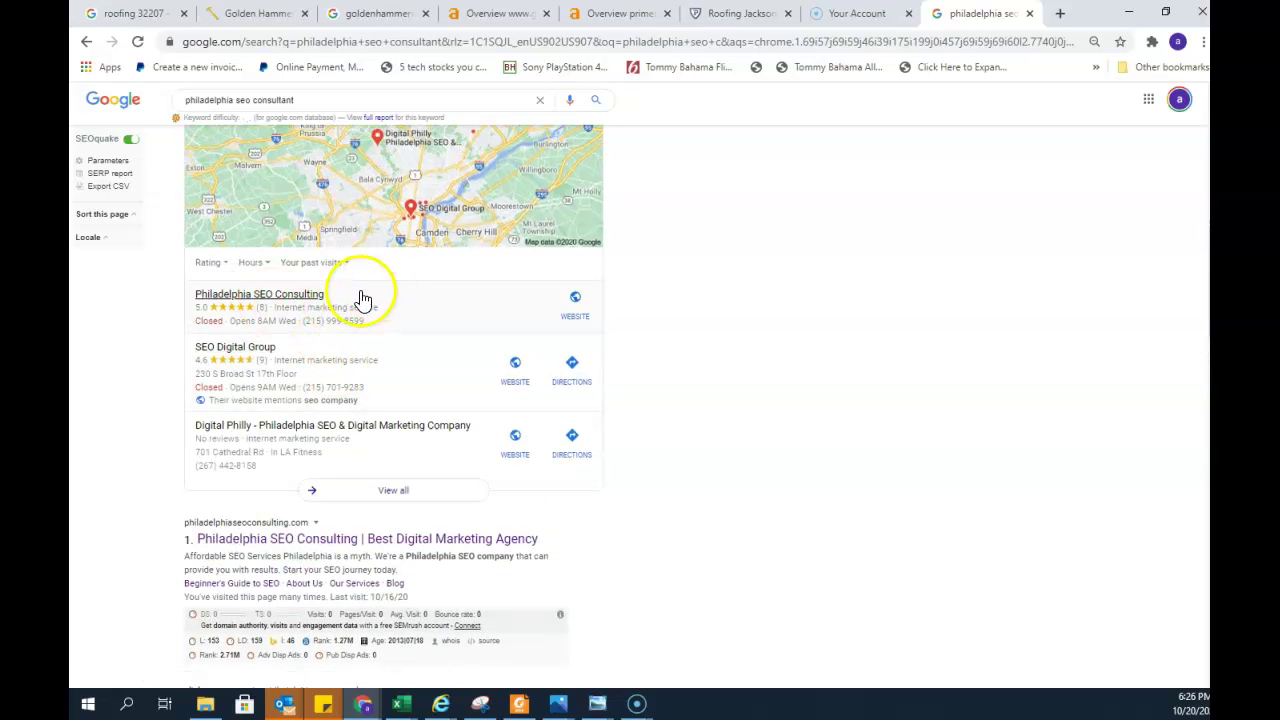
{"action": "scroll", "coordinate": [346, 340], "scroll_direction": "down", "scroll_amount": 1}
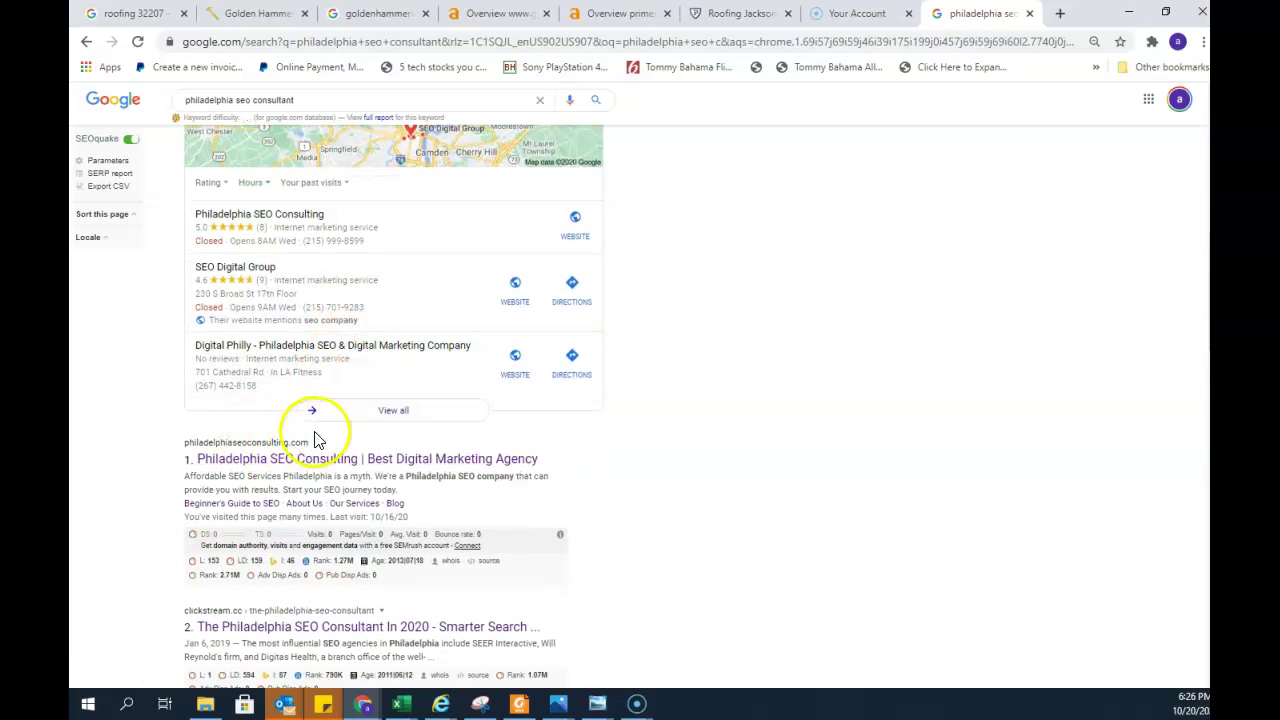
{"action": "scroll", "coordinate": [476, 435], "scroll_direction": "up", "scroll_amount": 8}
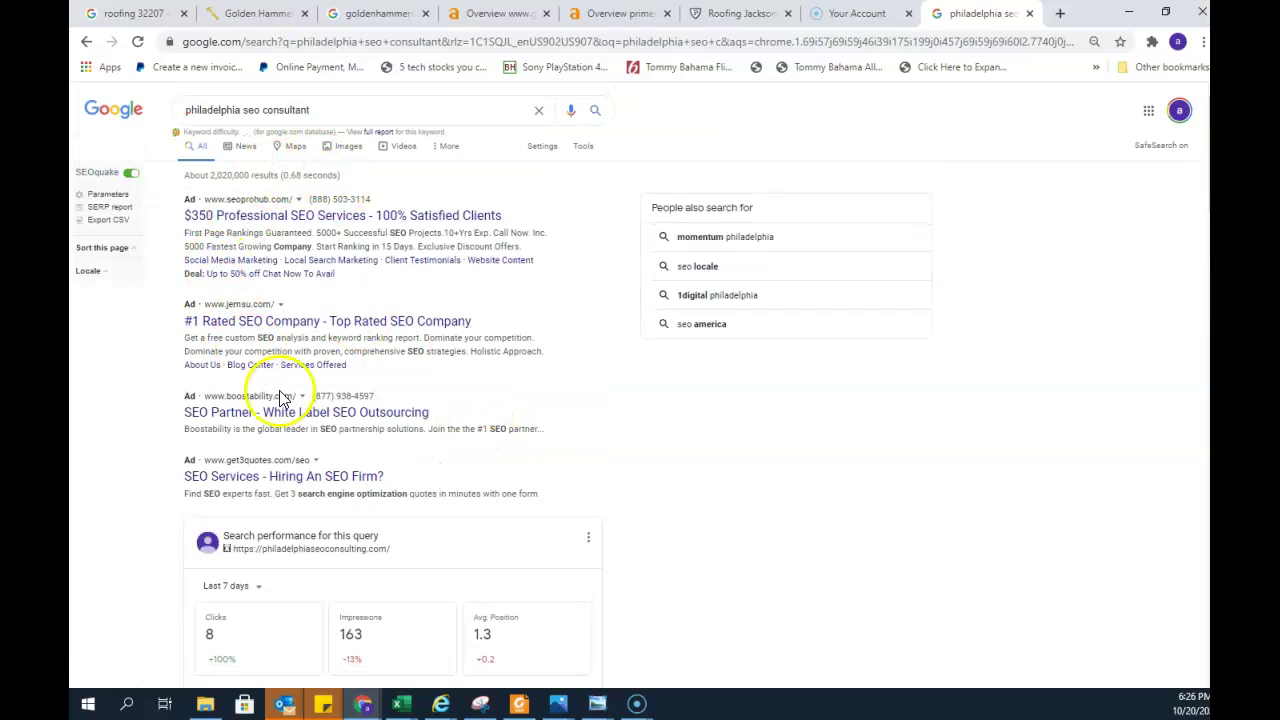
{"action": "scroll", "coordinate": [486, 386], "scroll_direction": "down", "scroll_amount": 5}
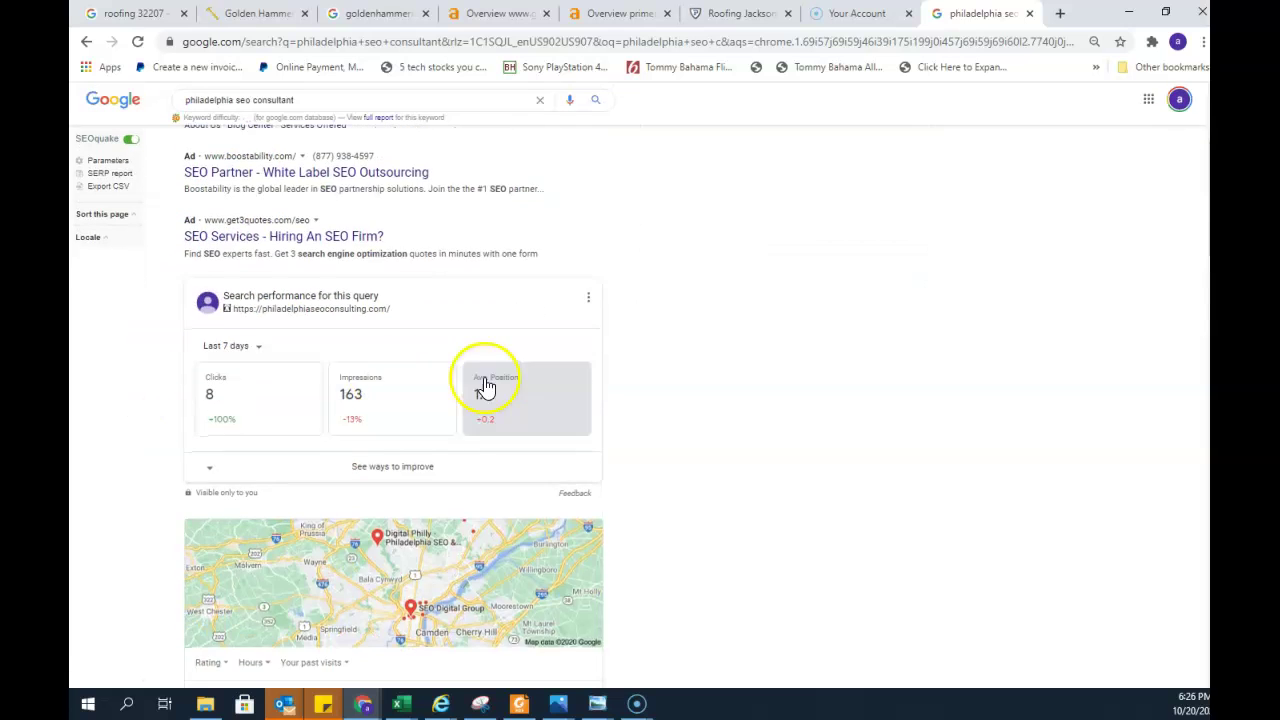
{"action": "scroll", "coordinate": [510, 400], "scroll_direction": "down", "scroll_amount": 4}
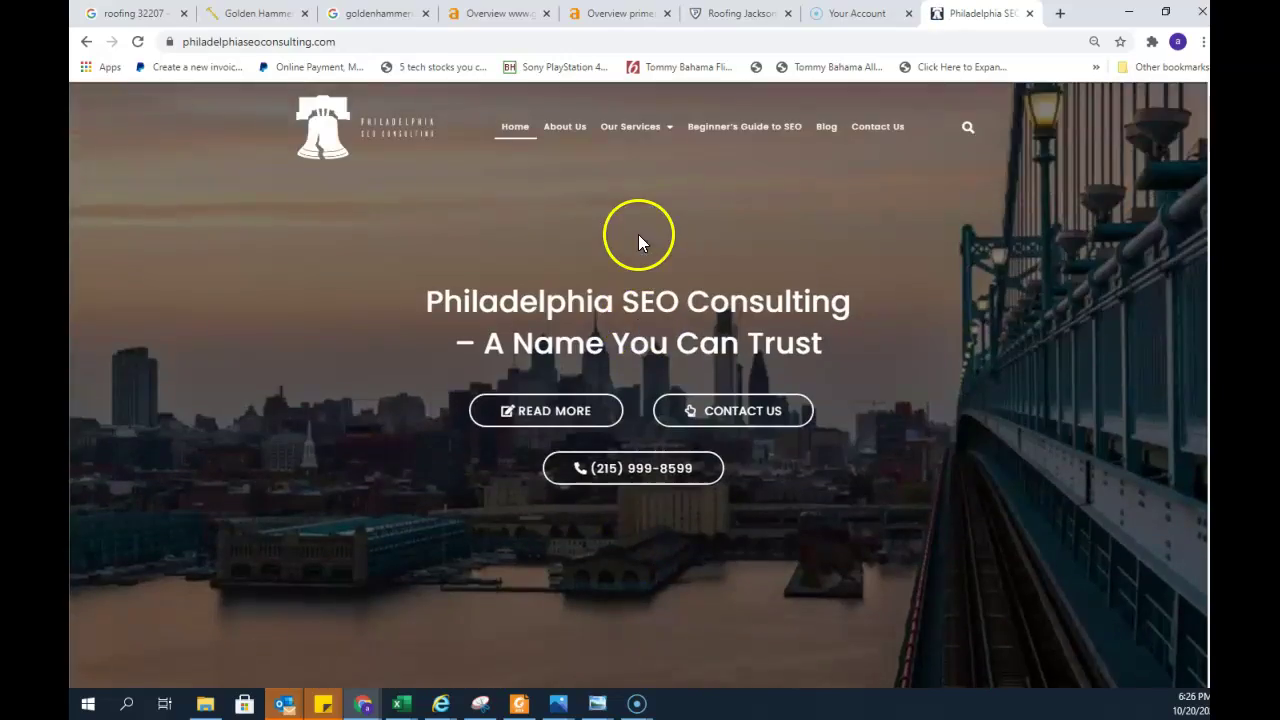
Scroll through the Philadelphia SEO Consulting homepage sections
{"action": "scroll", "coordinate": [610, 285], "scroll_direction": "down", "scroll_amount": 20}
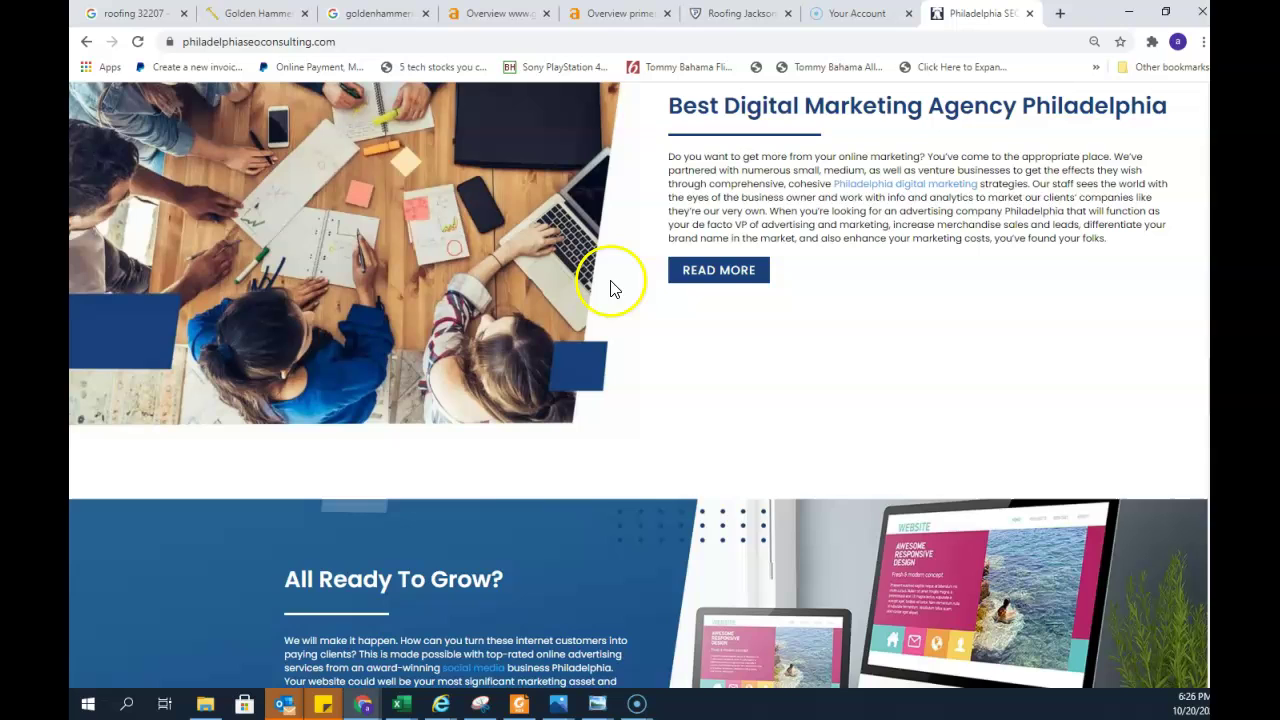
{"action": "scroll", "coordinate": [651, 394], "scroll_direction": "down", "scroll_amount": 10}
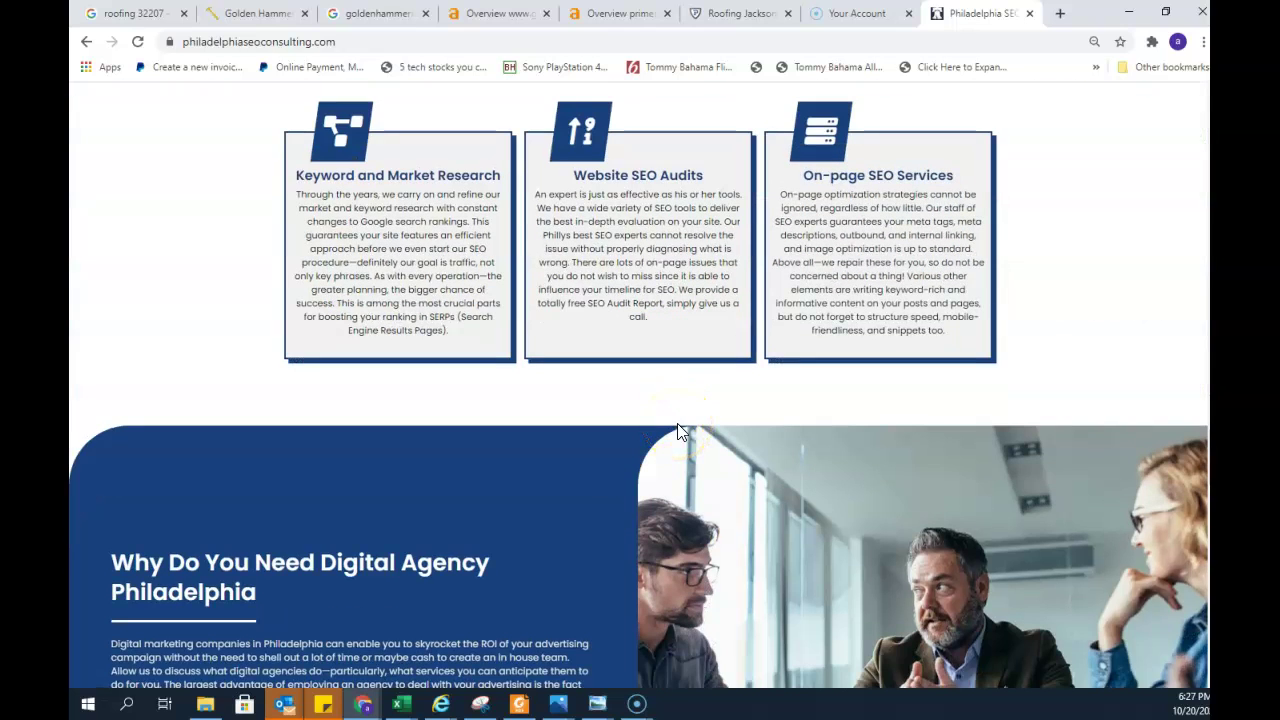
{"action": "scroll", "coordinate": [677, 430], "scroll_direction": "down", "scroll_amount": 5}
{"action": "scroll", "coordinate": [677, 430], "scroll_direction": "up", "scroll_amount": 10}
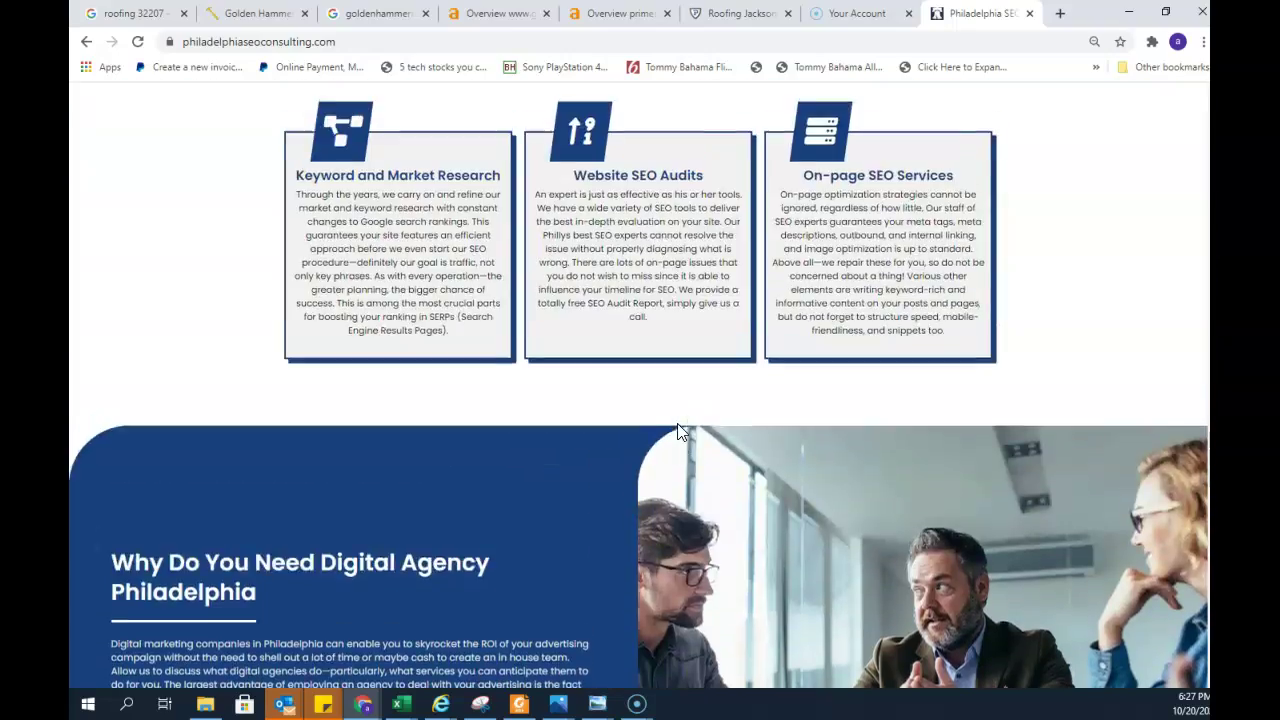
{"action": "scroll", "coordinate": [677, 430], "scroll_direction": "up", "scroll_amount": 15}
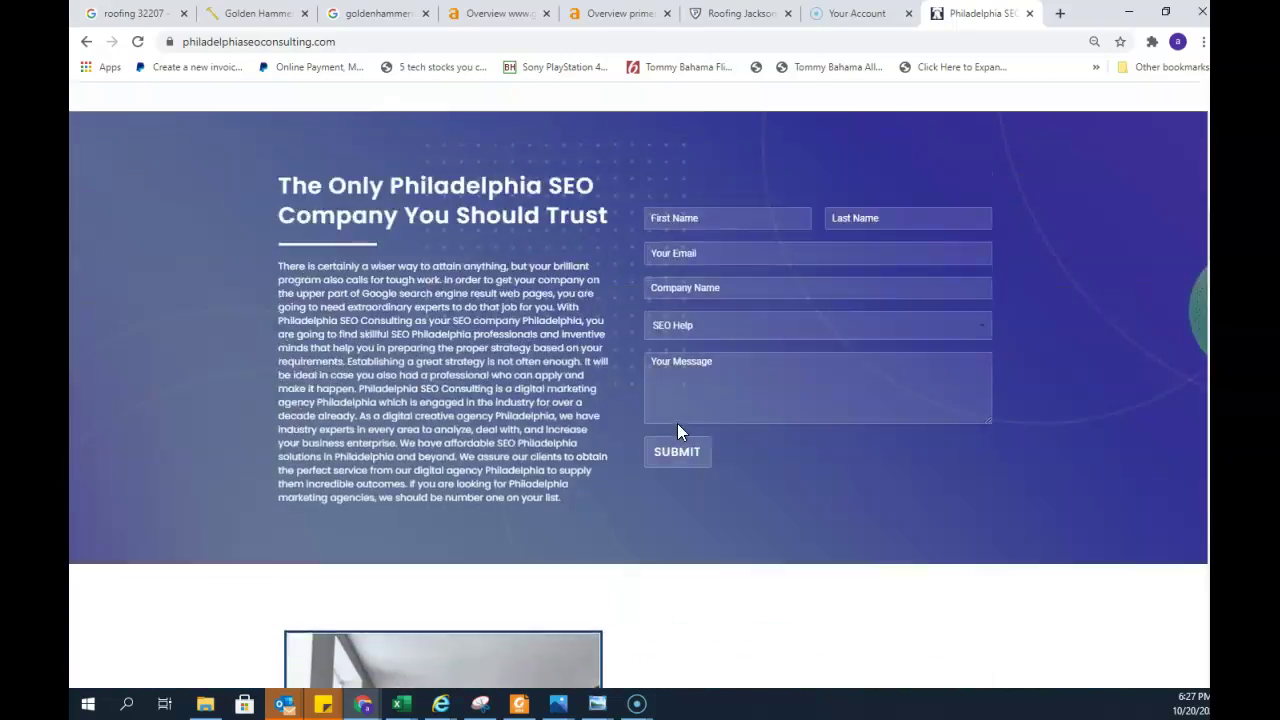
{"action": "scroll", "coordinate": [677, 430], "scroll_direction": "up", "scroll_amount": 5}
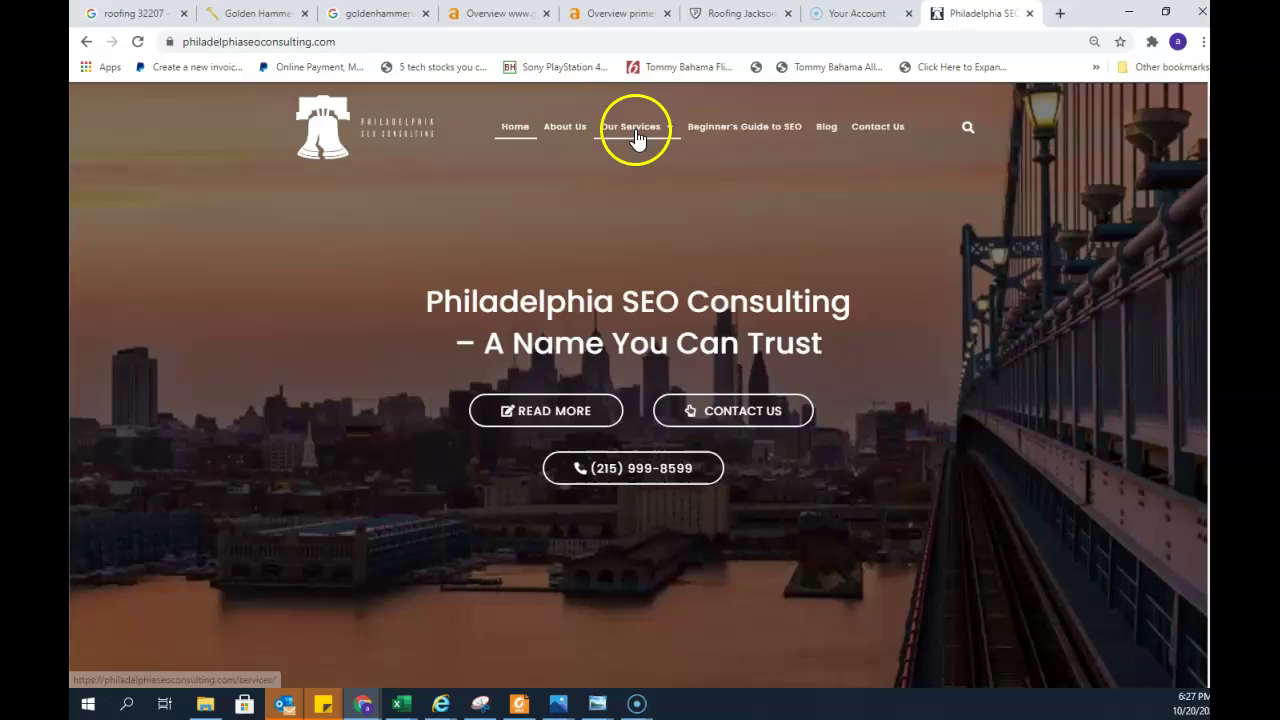
Open Social Media Management from Our Services and scroll through that page
{"action": "mouse_move", "coordinate": [635, 128]}
{"action": "left_click", "coordinate": [643, 208]}
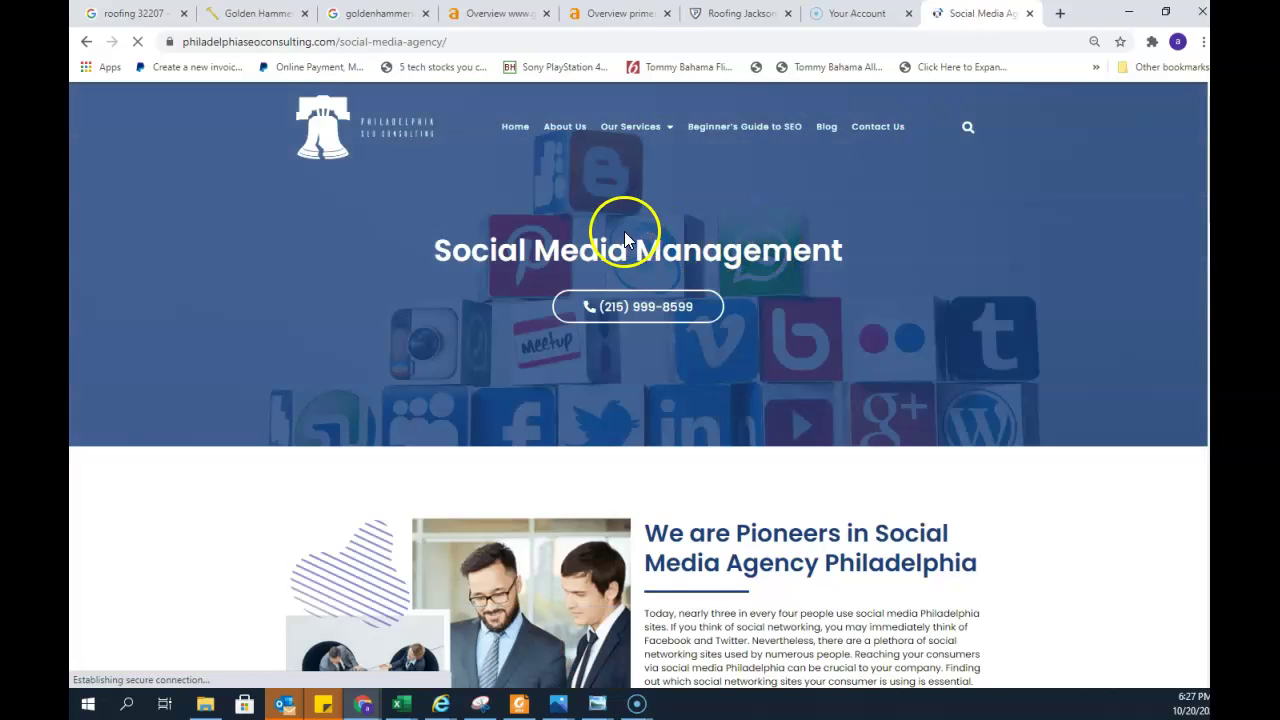
{"action": "scroll", "coordinate": [640, 300], "scroll_direction": "down", "scroll_amount": 3}
{"action": "scroll", "coordinate": [657, 352], "scroll_direction": "down", "scroll_amount": 5}
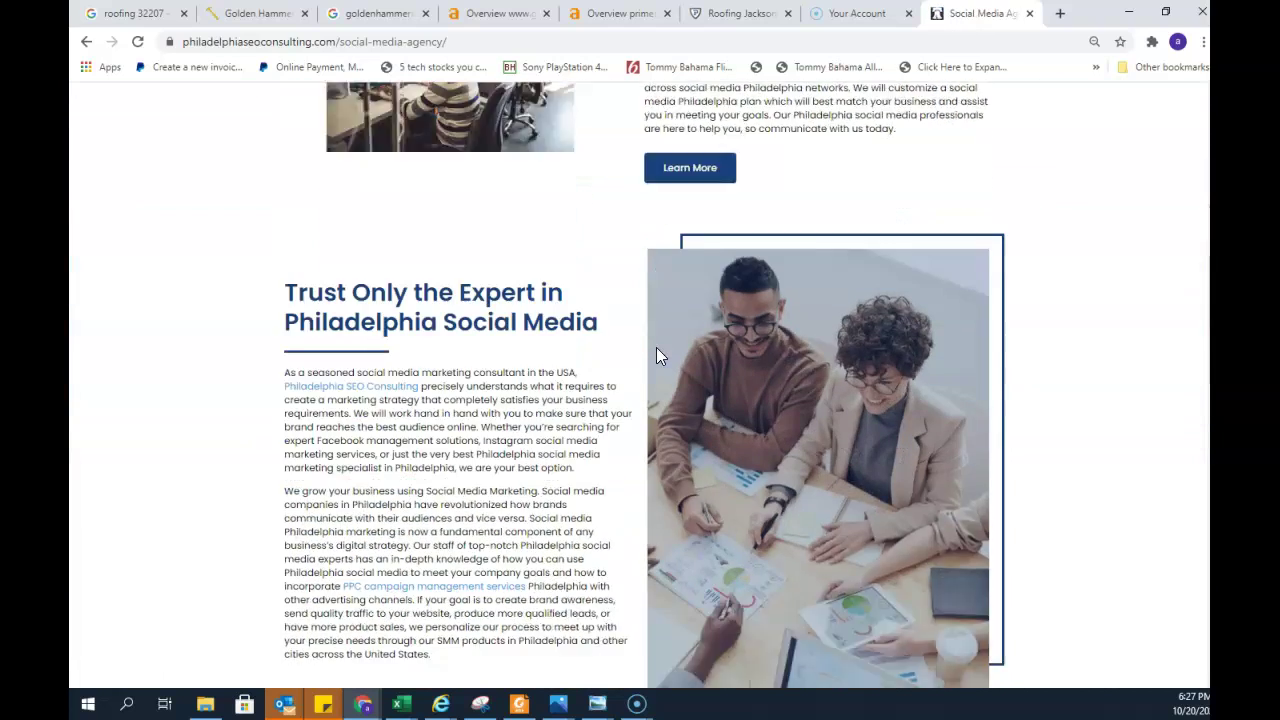
{"action": "scroll", "coordinate": [657, 350], "scroll_direction": "down", "scroll_amount": 3}
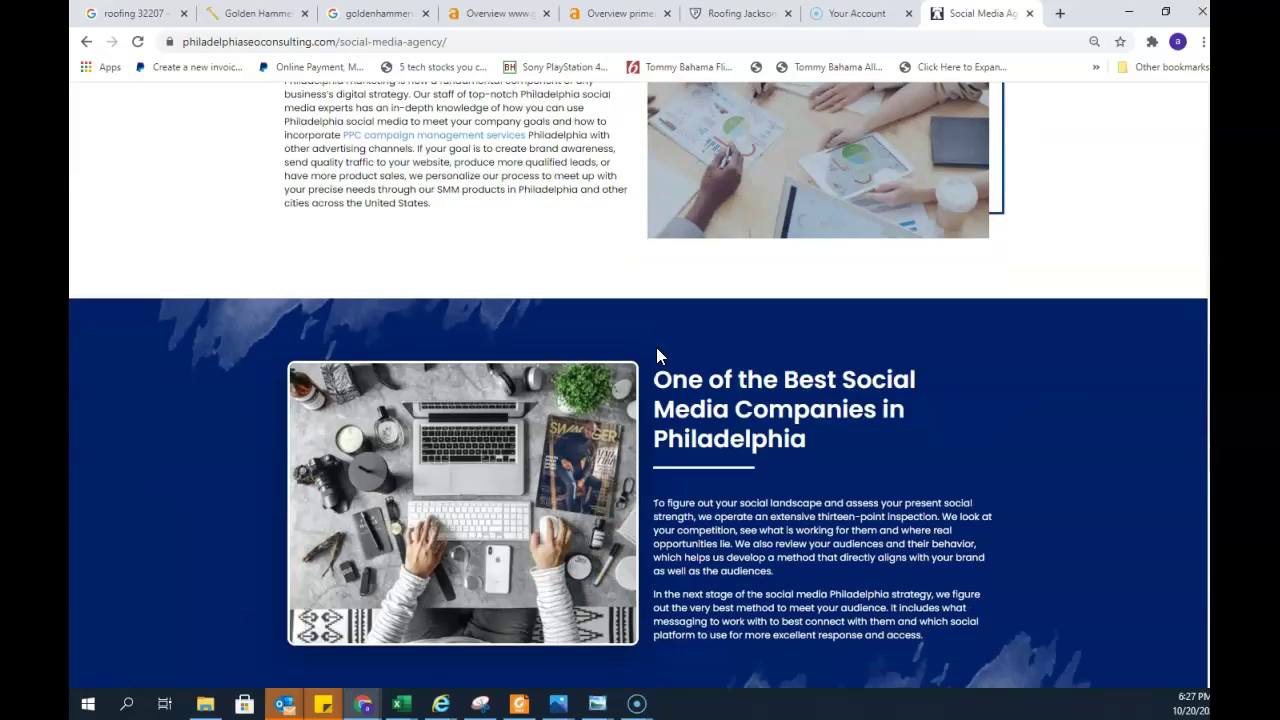
{"action": "scroll", "coordinate": [658, 356], "scroll_direction": "down", "scroll_amount": 7}
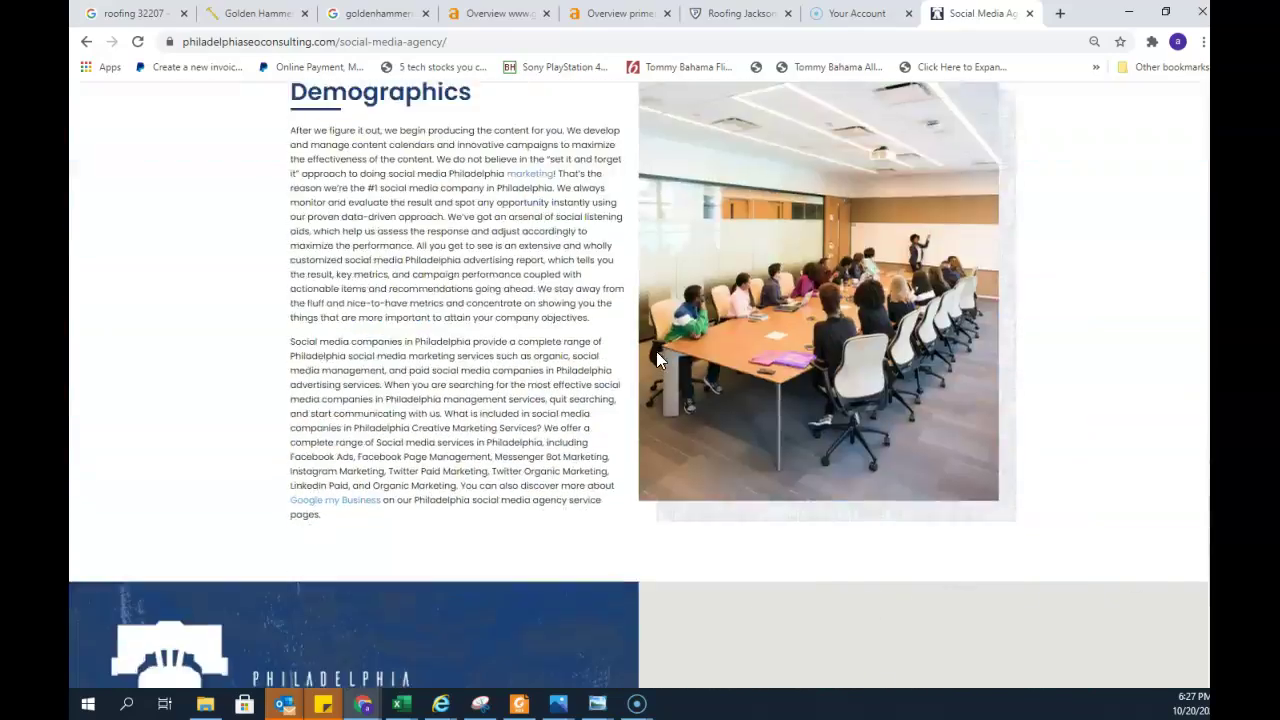
{"action": "scroll", "coordinate": [656, 351], "scroll_direction": "up", "scroll_amount": 15}
Switch to the Golden Hammer Roofing homepage tab with Ctrl+2
{"action": "key", "text": "ctrl+2"}
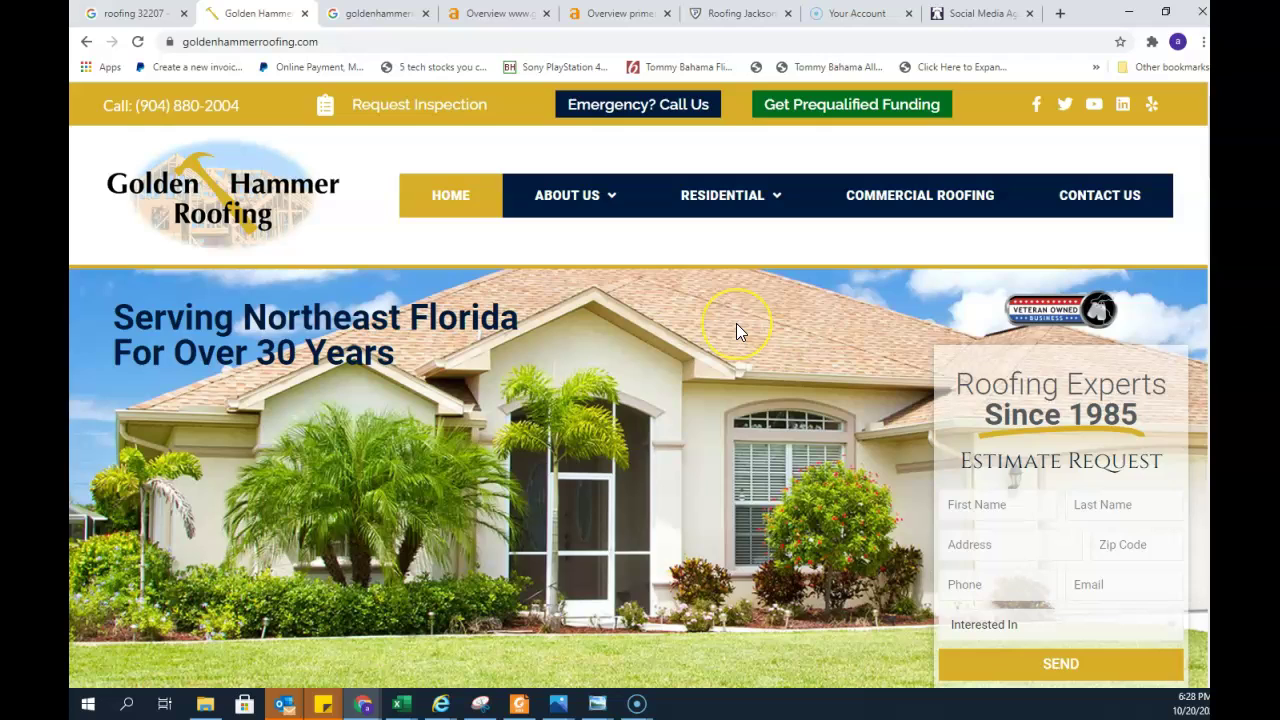